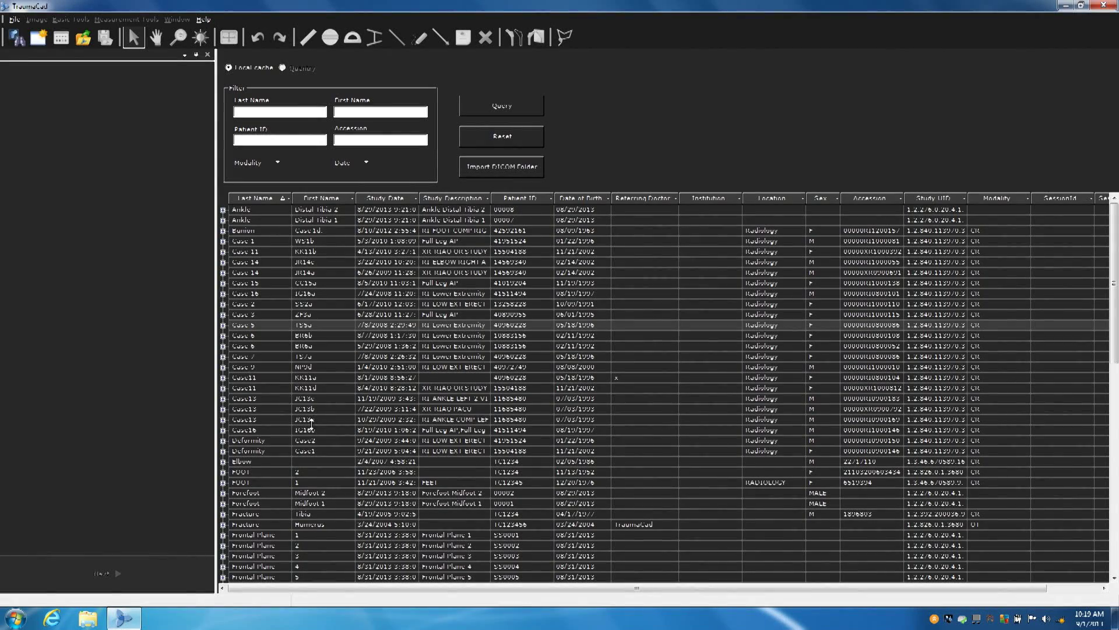
Step: Open both X-rays of the TSF Case3 study and choose the Deformity procedure
scroll(314, 430, "down", 10)
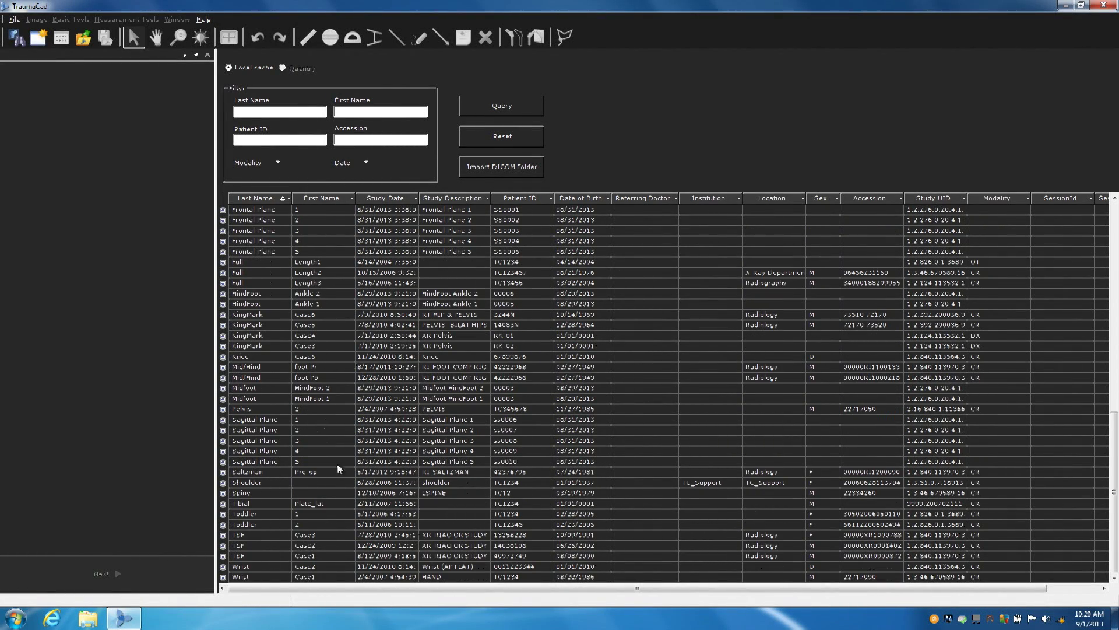
left_click(242, 536)
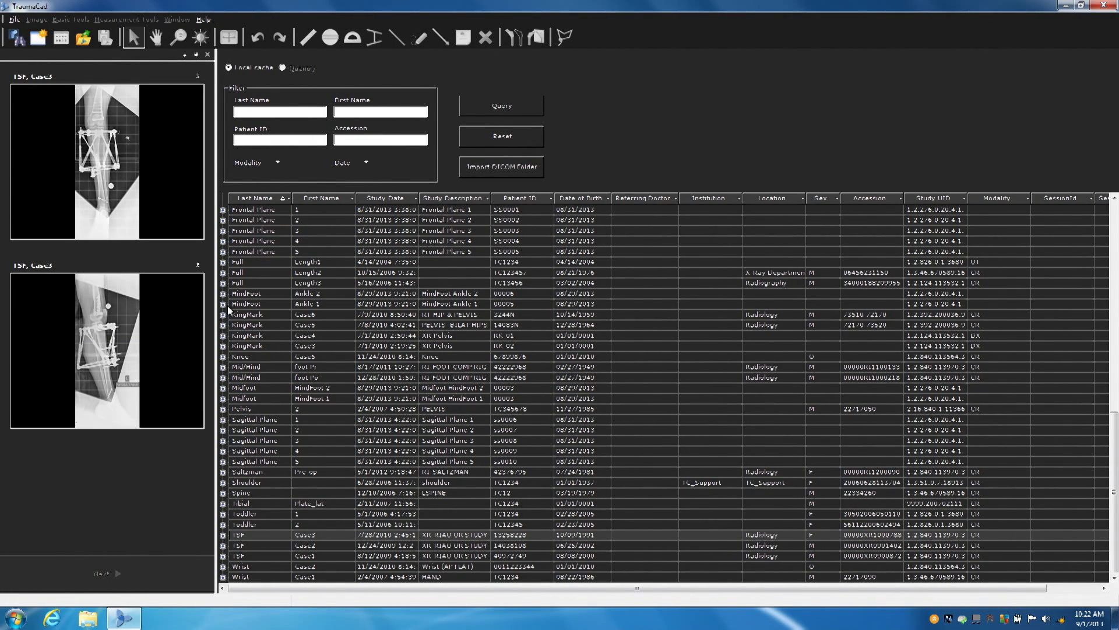
double_click(118, 180)
double_click(109, 325)
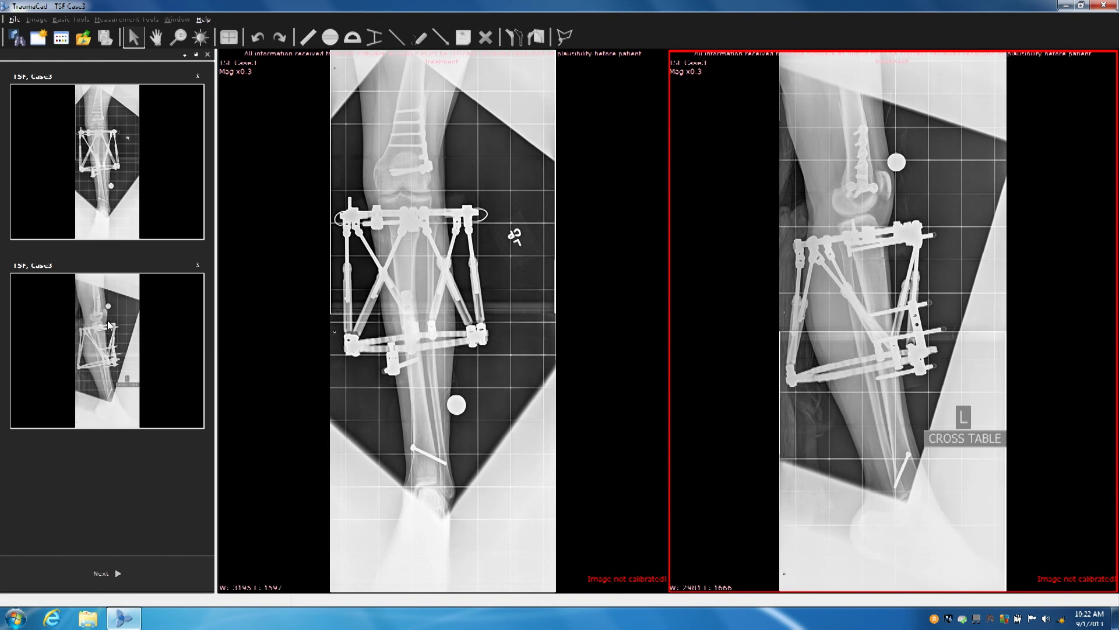
left_click(113, 573)
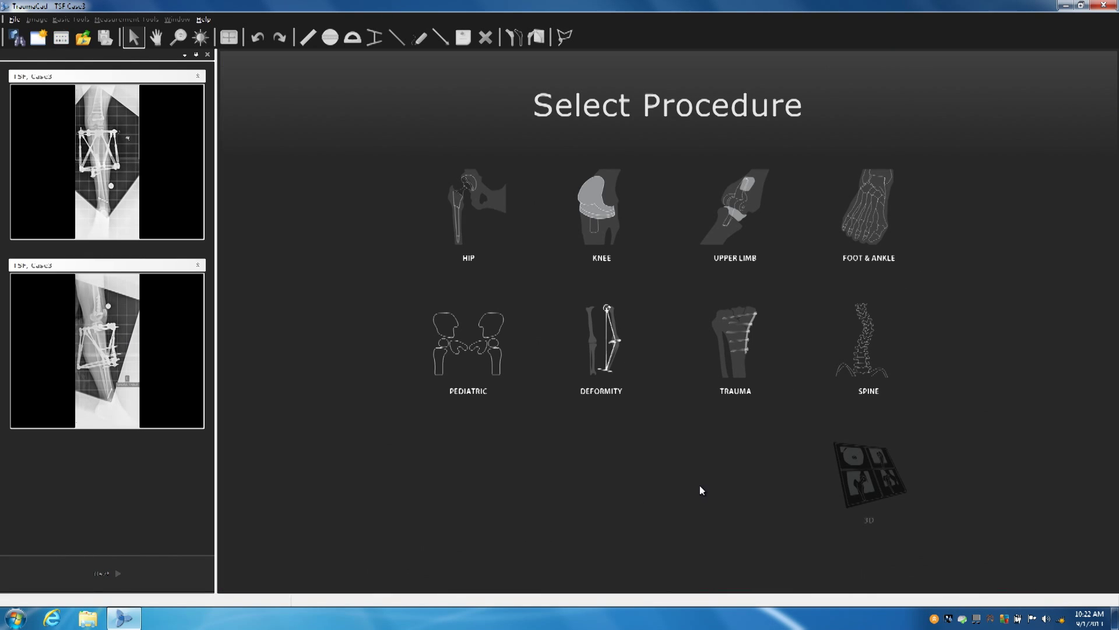
left_click(609, 352)
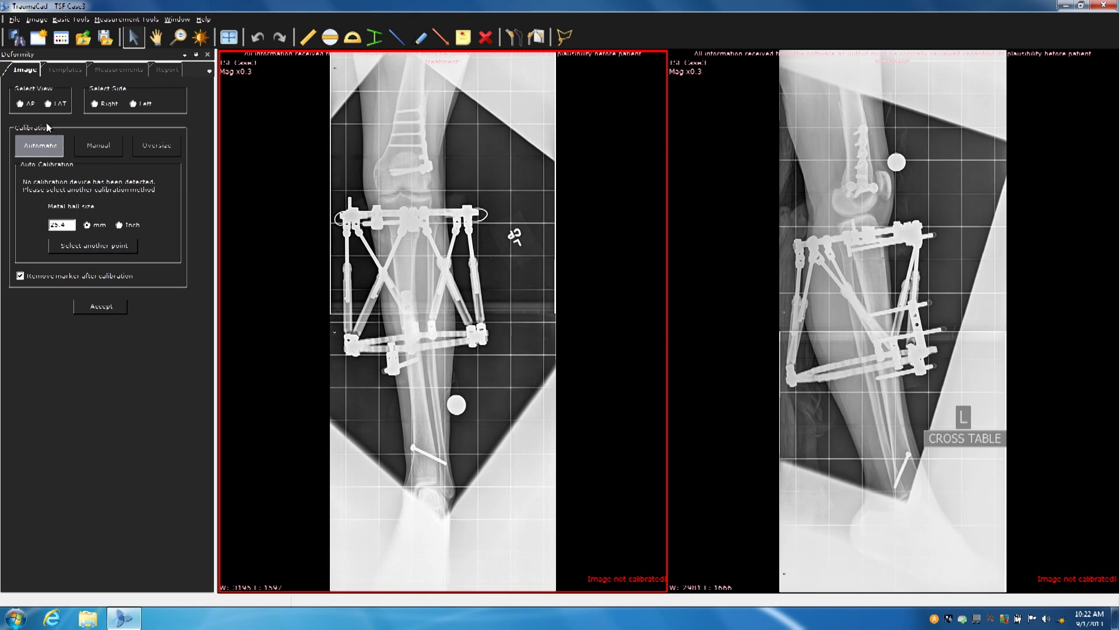
Step: Mark the frontal image as AP, left side, and calibrate it manually with a circle around the 25.4 mm ball
left_click(20, 103)
left_click(95, 104)
left_click(97, 149)
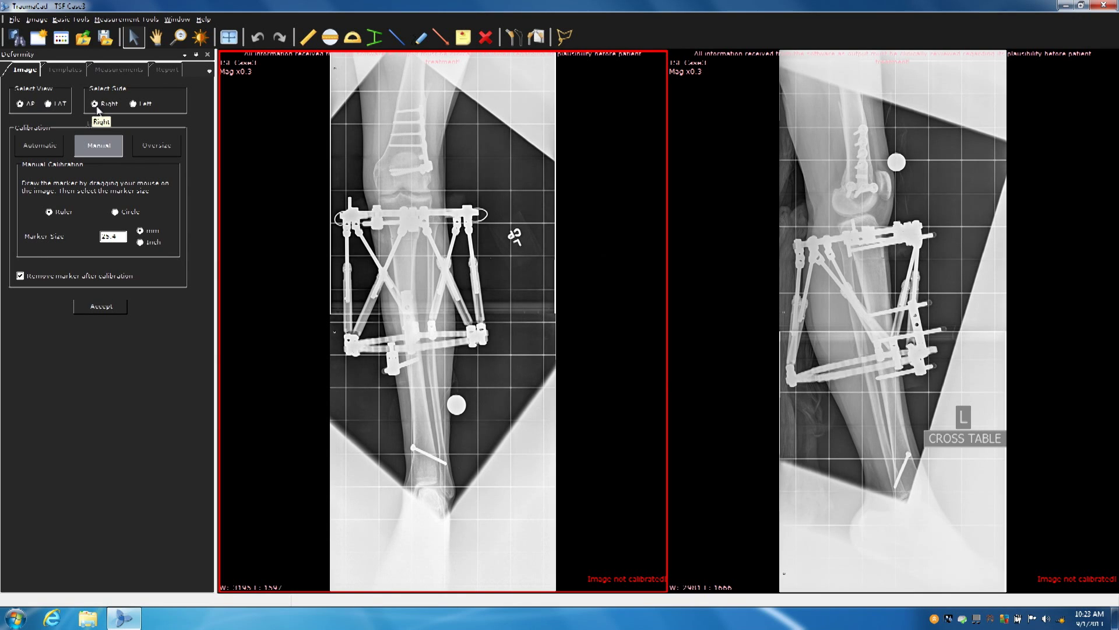
left_click(132, 105)
left_click(116, 212)
mouse_move(382, 199)
left_mouse_down()
mouse_move(401, 161)
mouse_move(382, 197)
mouse_move(390, 289)
mouse_move(453, 393)
left_mouse_up()
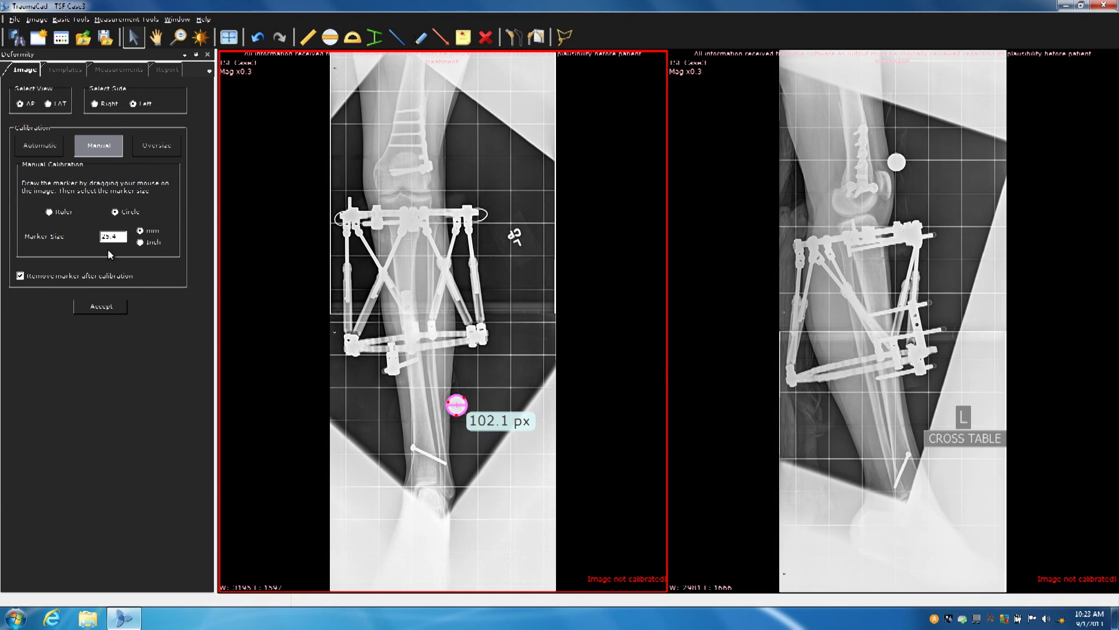
left_click(101, 307)
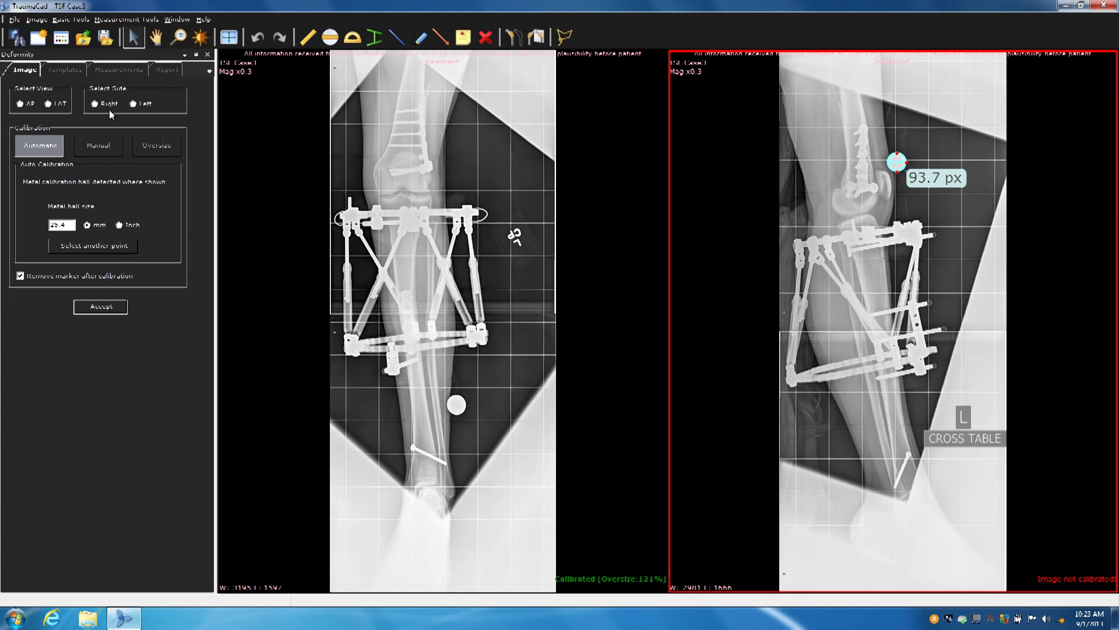
Step: Mark the other image as LAT, left side, and accept its automatic calibration with the 25.4 mm ball
left_click(49, 104)
left_click(134, 104)
left_click(104, 306)
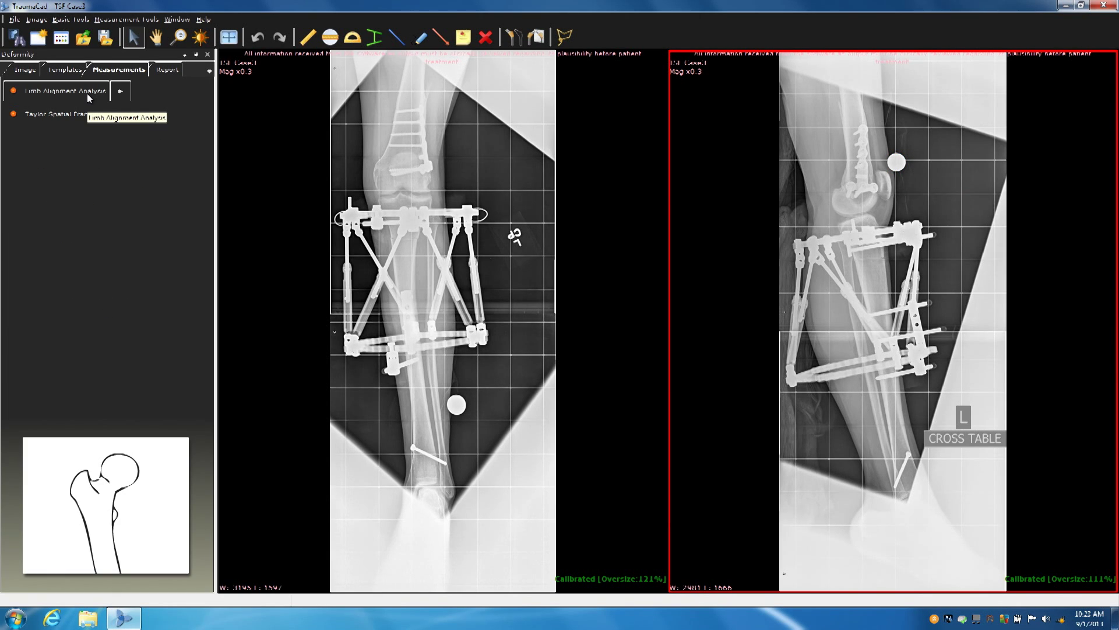
Step: Start the Taylor Spatial Frame analysis, fit the AP reference ring to the proximal frame ring and move its rotation marker near the ring's centre
left_click(65, 114)
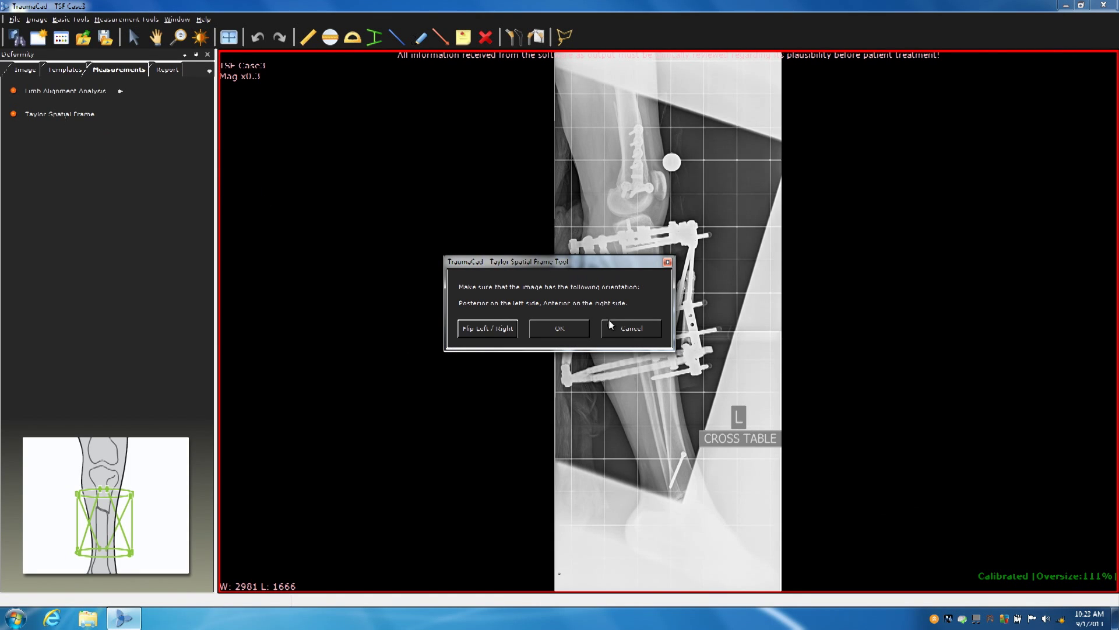
left_click(569, 329)
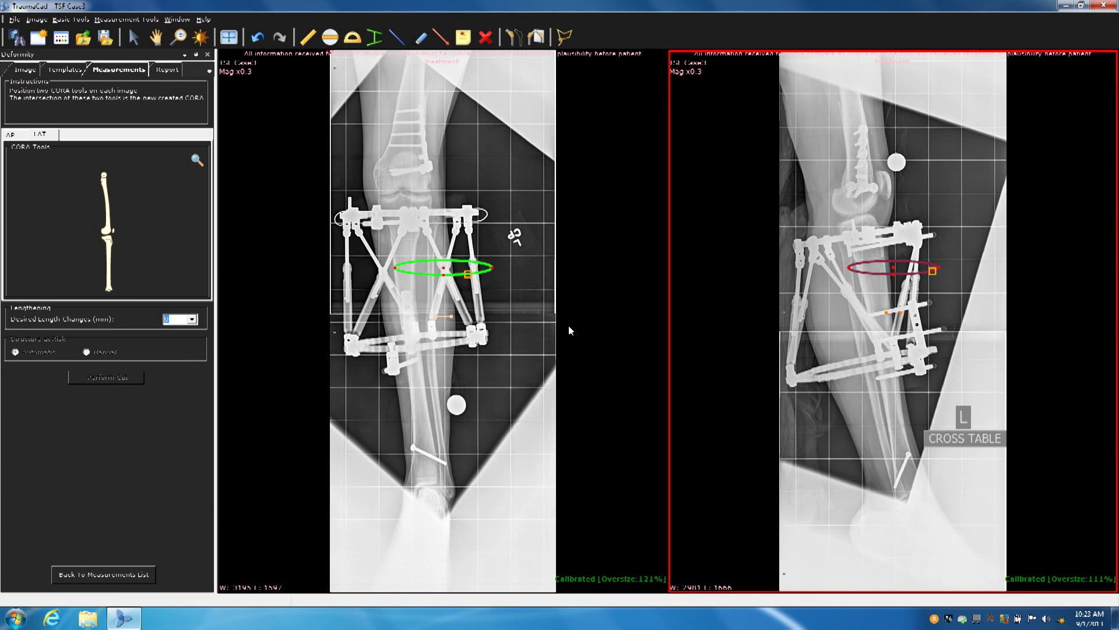
mouse_move(412, 271)
left_mouse_down()
mouse_move(411, 246)
mouse_move(386, 223)
mouse_move(403, 186)
mouse_move(399, 209)
mouse_move(401, 197)
mouse_move(433, 205)
mouse_move(390, 220)
mouse_move(464, 211)
mouse_move(440, 215)
left_mouse_up()
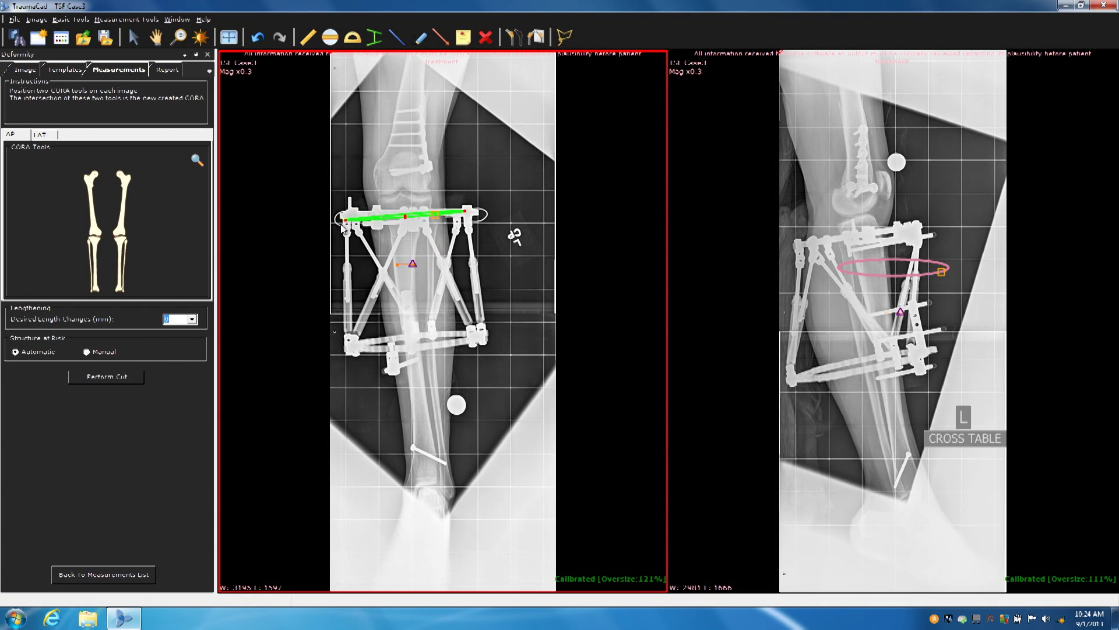
left_click_drag(346, 220, 353, 216)
left_click_drag(441, 214, 445, 212)
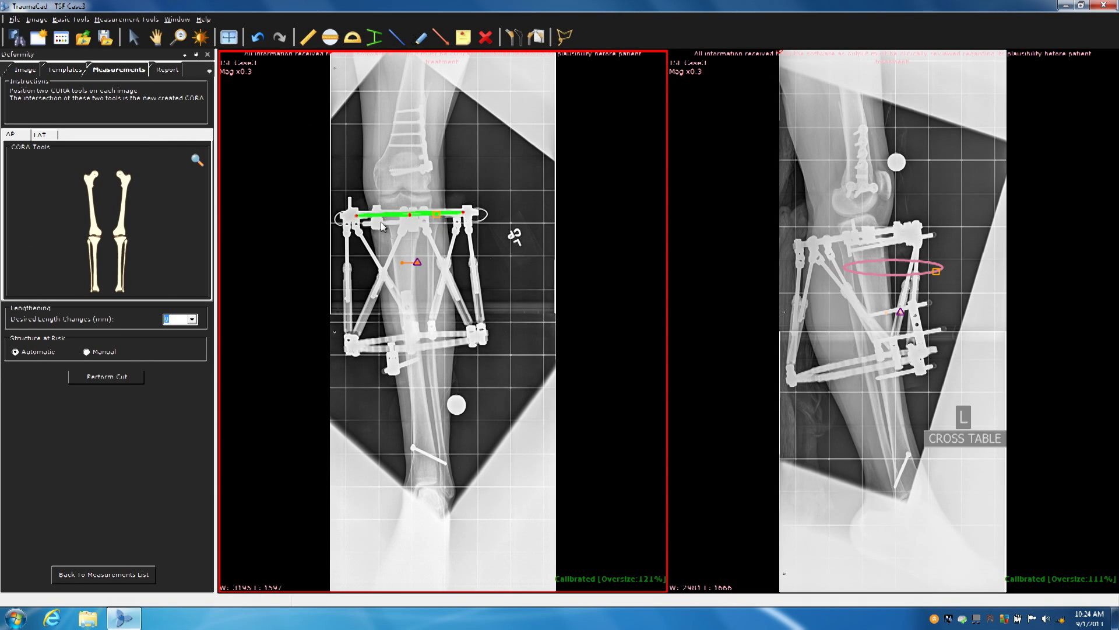
left_click_drag(353, 217, 355, 215)
scroll(354, 215, "up", 3)
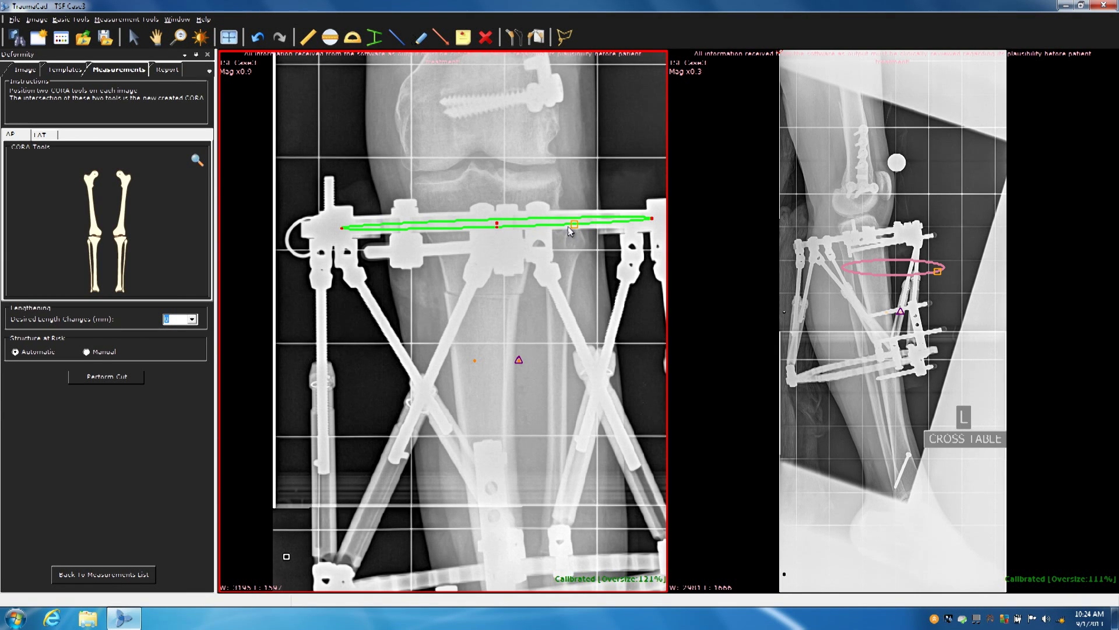
left_click_drag(573, 225, 509, 223)
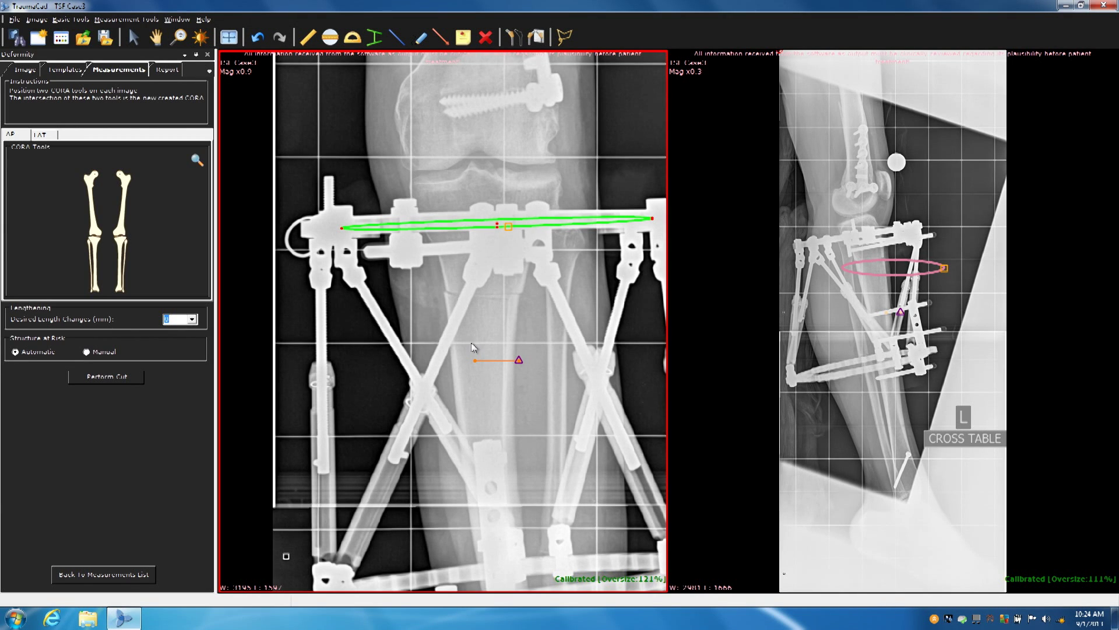
Step: Move the AP bone marker line up to just below the proximal ring and fine-tune the reference ring's position
left_click_drag(498, 360, 496, 296)
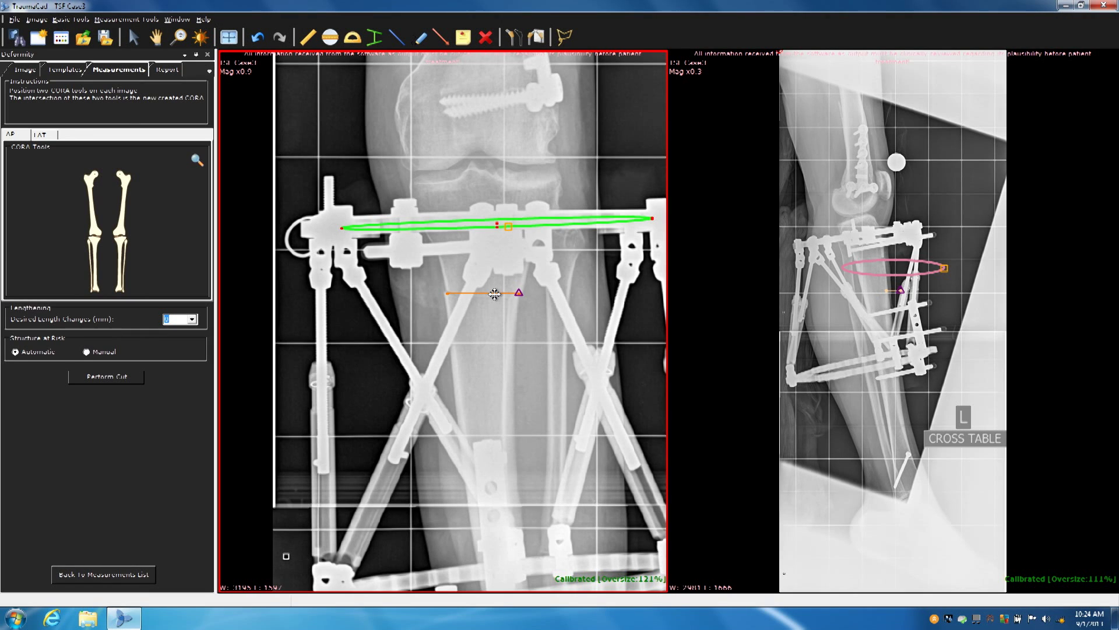
mouse_move(529, 227)
left_mouse_down()
mouse_move(527, 202)
mouse_move(528, 227)
left_mouse_up()
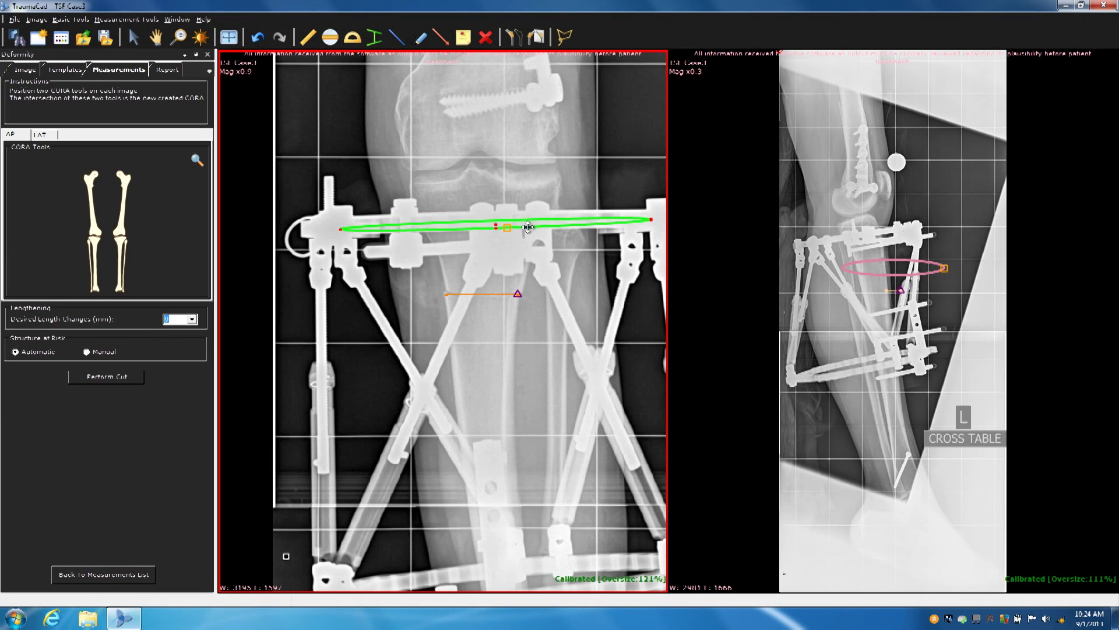
scroll(560, 292, "down", 3)
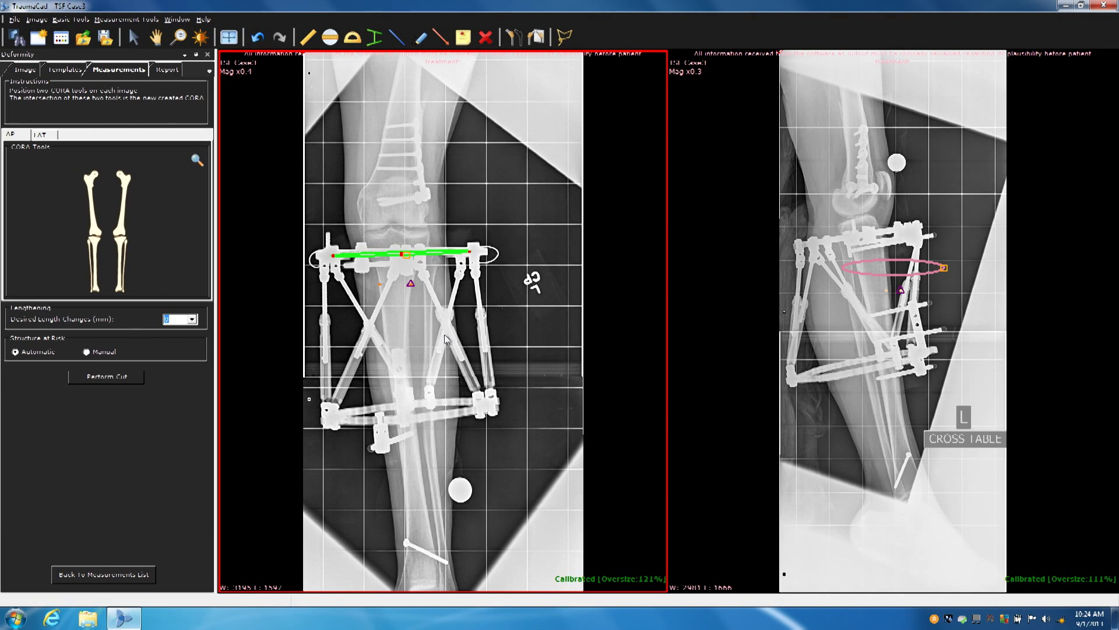
Step: Fit the reference ring on the lateral image to the tilted proximal frame ring
double_click(782, 331)
scroll(654, 359, "up", 3)
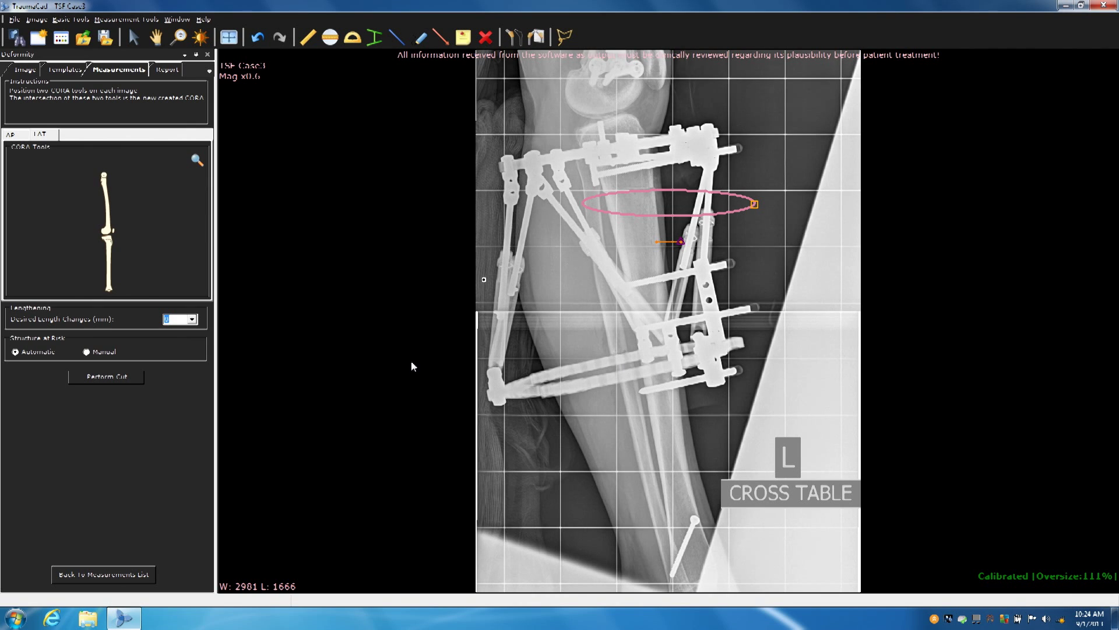
double_click(538, 355)
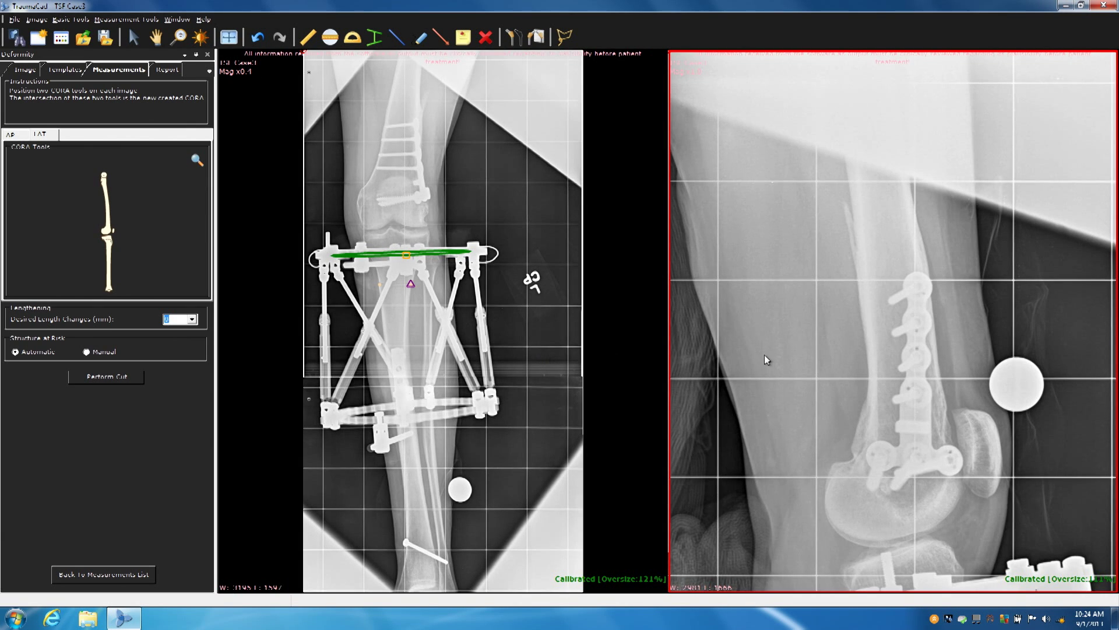
scroll(765, 354, "down", 3)
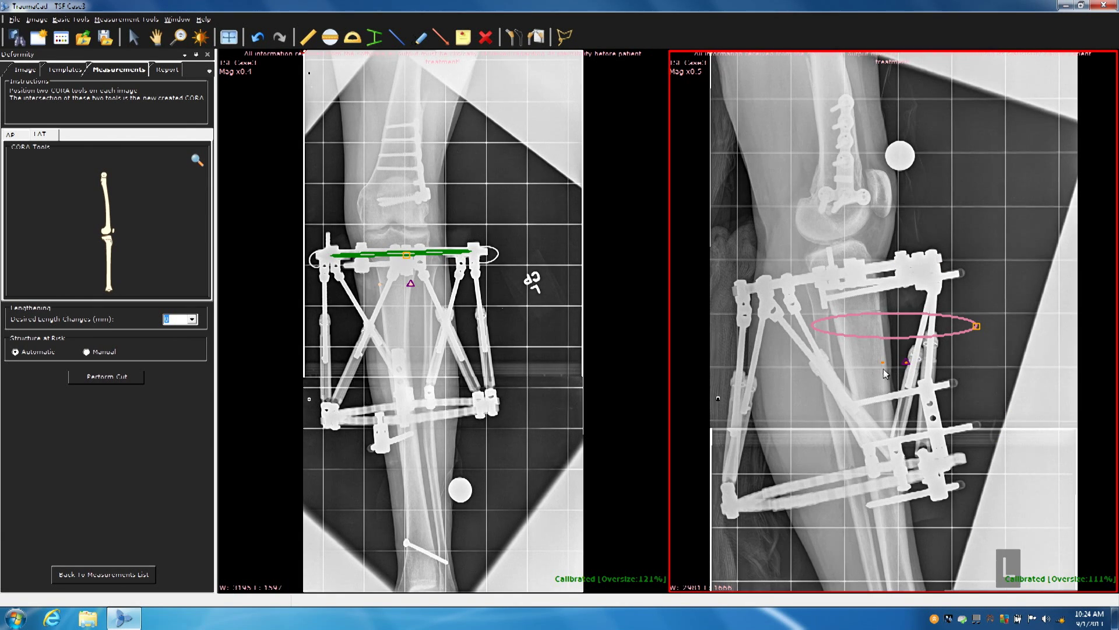
left_click(893, 337)
mouse_move(893, 337)
left_mouse_down()
mouse_move(833, 300)
mouse_move(817, 267)
mouse_move(827, 262)
left_mouse_up()
left_click_drag(749, 265, 795, 279)
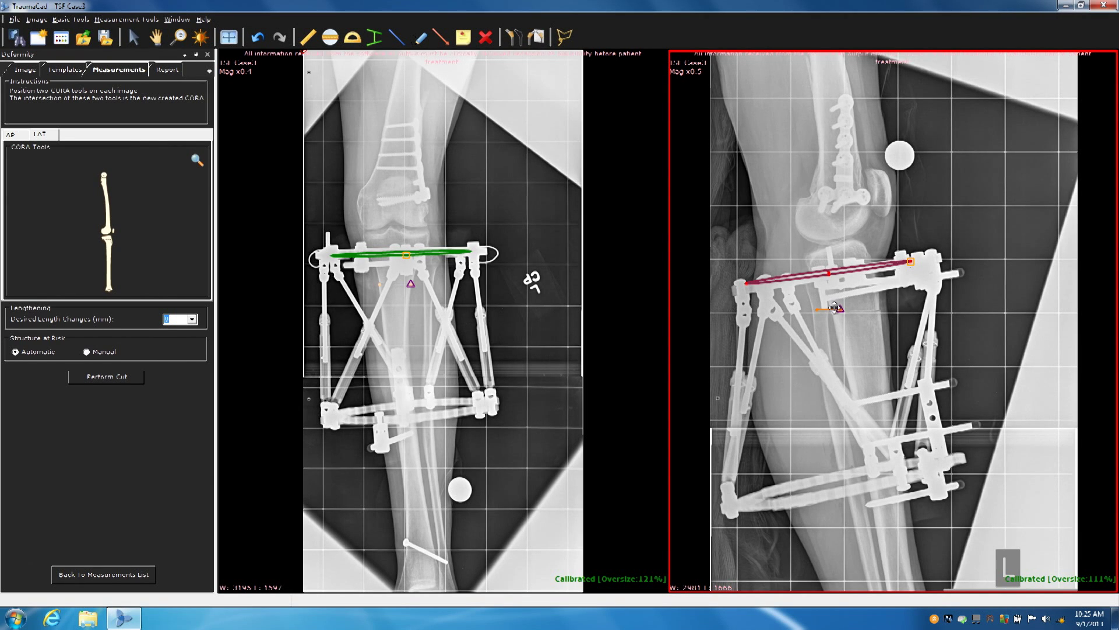
Step: Extend the lateral bone marker line across the tibia just below the proximal ring and perform the cut
left_click_drag(836, 308, 879, 310)
scroll(963, 367, "down", 1)
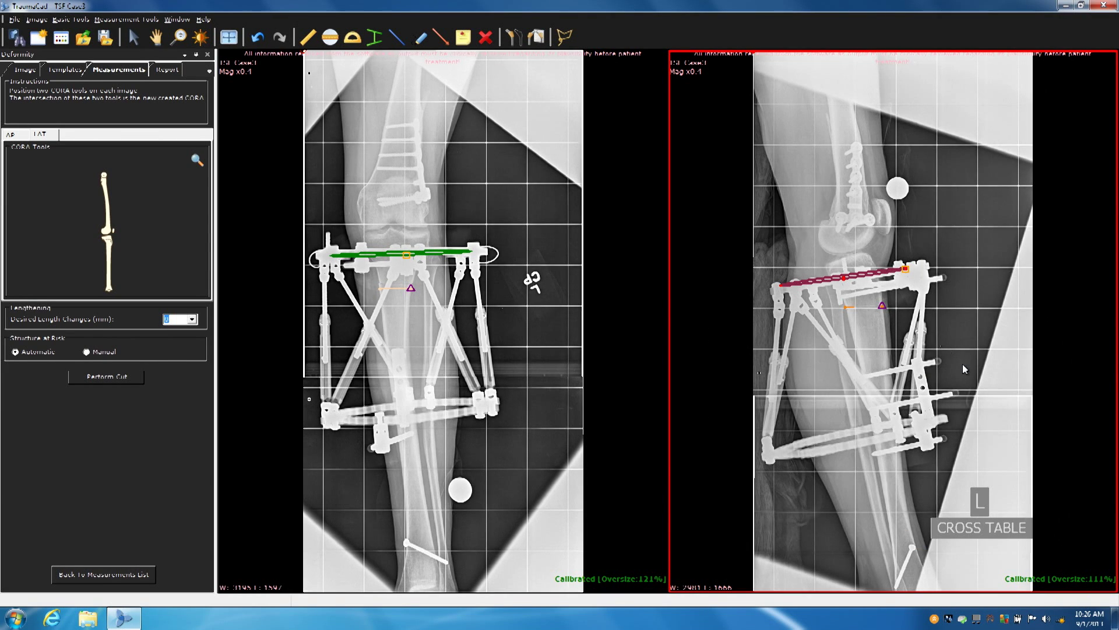
scroll(963, 363, "down", 1)
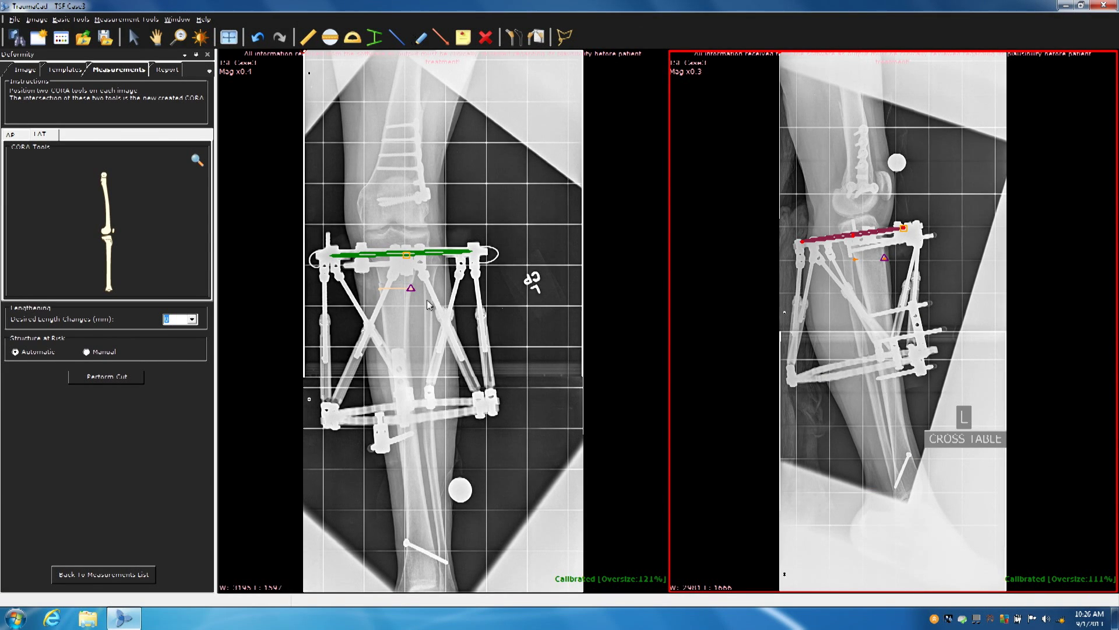
left_click(102, 377)
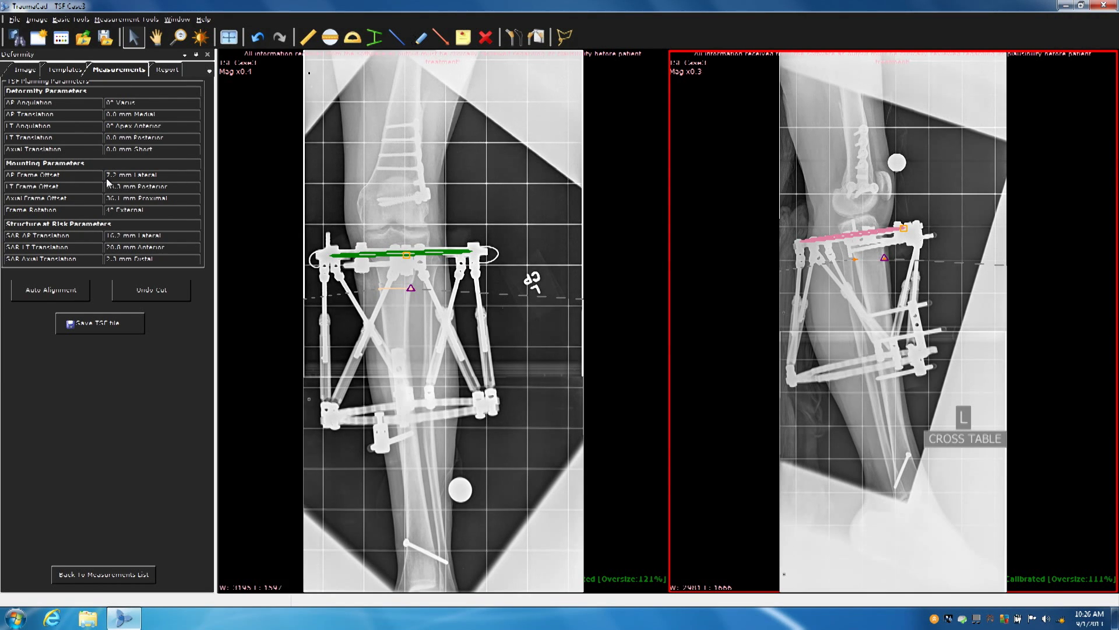
Step: Rotate the distal fragment on the AP image to about 7° valgus and move it distally by about 10 mm
left_click(412, 354)
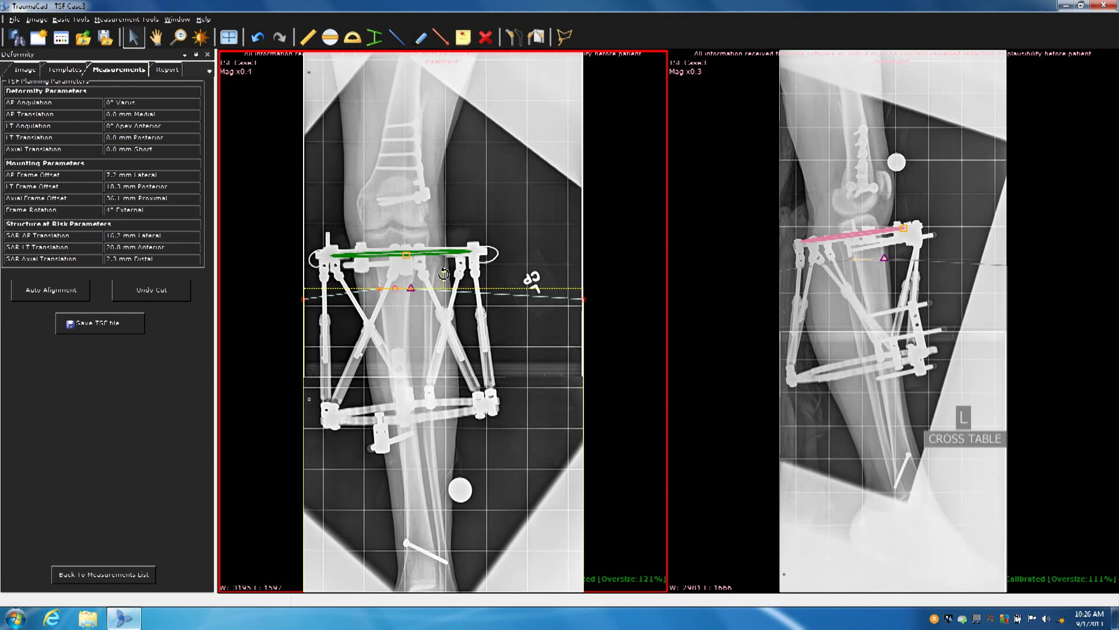
left_click_drag(446, 270, 483, 306)
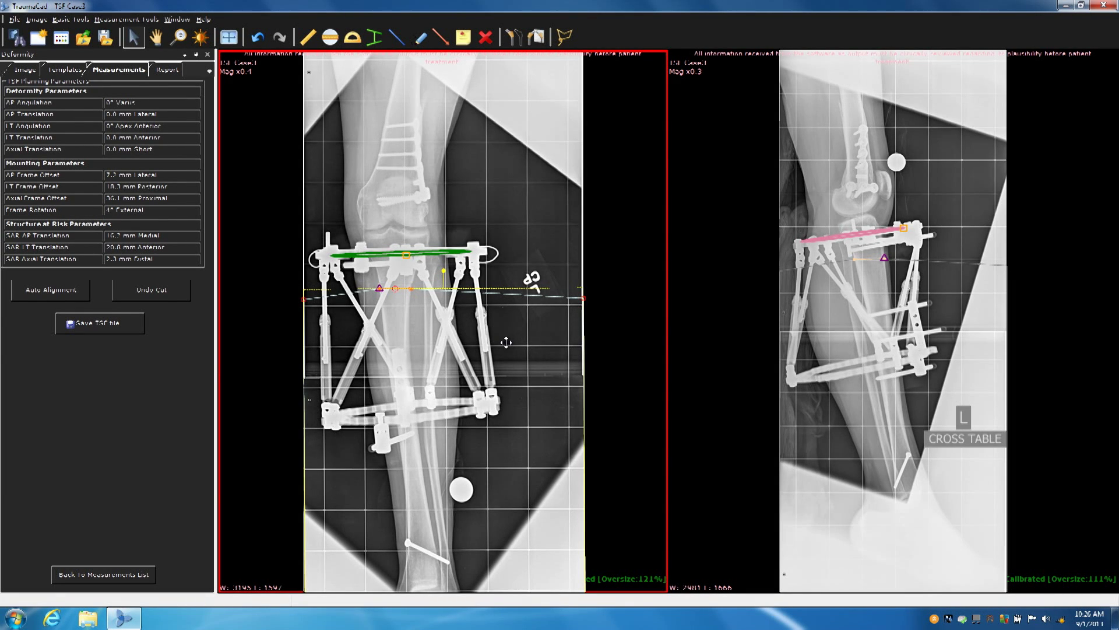
left_click_drag(443, 273, 453, 282)
left_click_drag(428, 325, 428, 335)
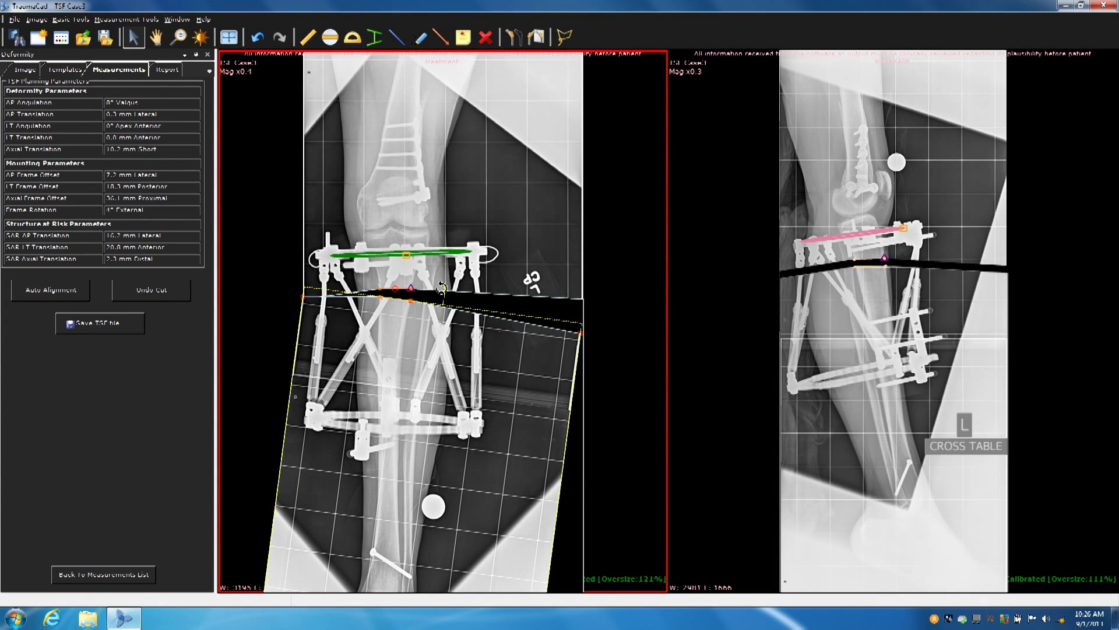
left_click_drag(446, 285, 448, 290)
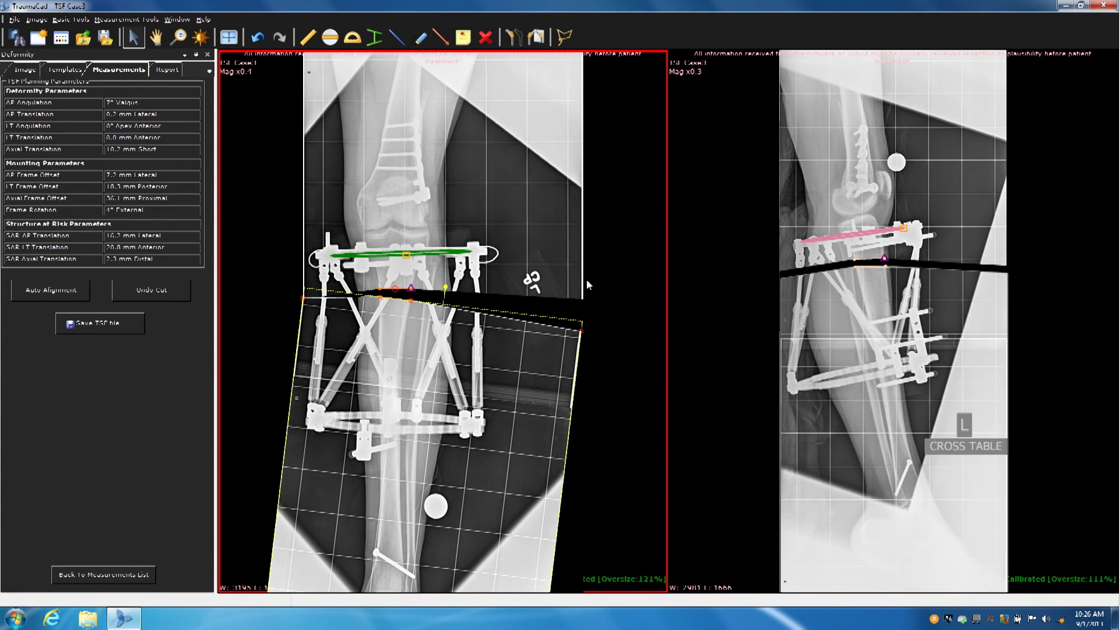
Step: Rotate the distal fragment on the lateral image to about 4° apex posterior and lower it to about 16 mm axial translation
left_click(918, 359)
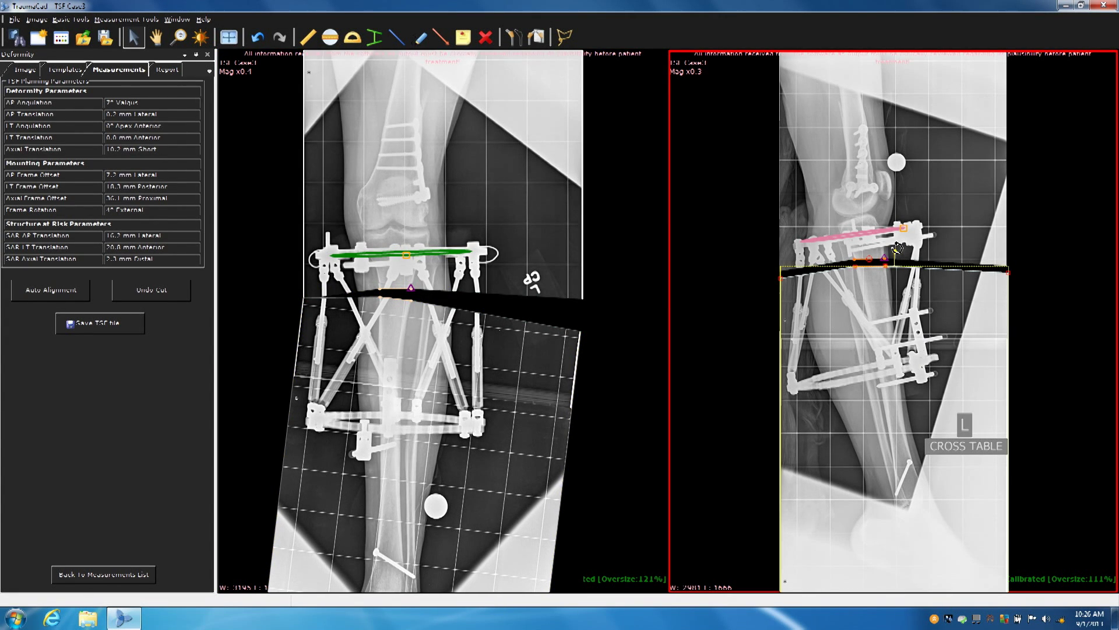
left_click_drag(895, 251, 897, 247)
left_click_drag(897, 248, 897, 251)
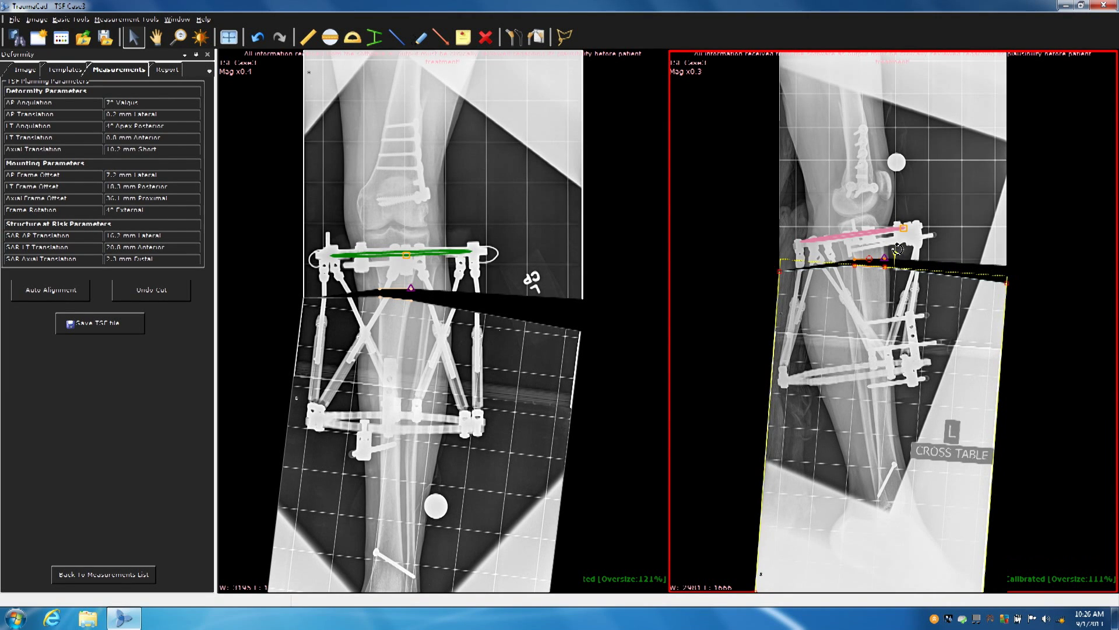
left_click_drag(896, 309, 896, 315)
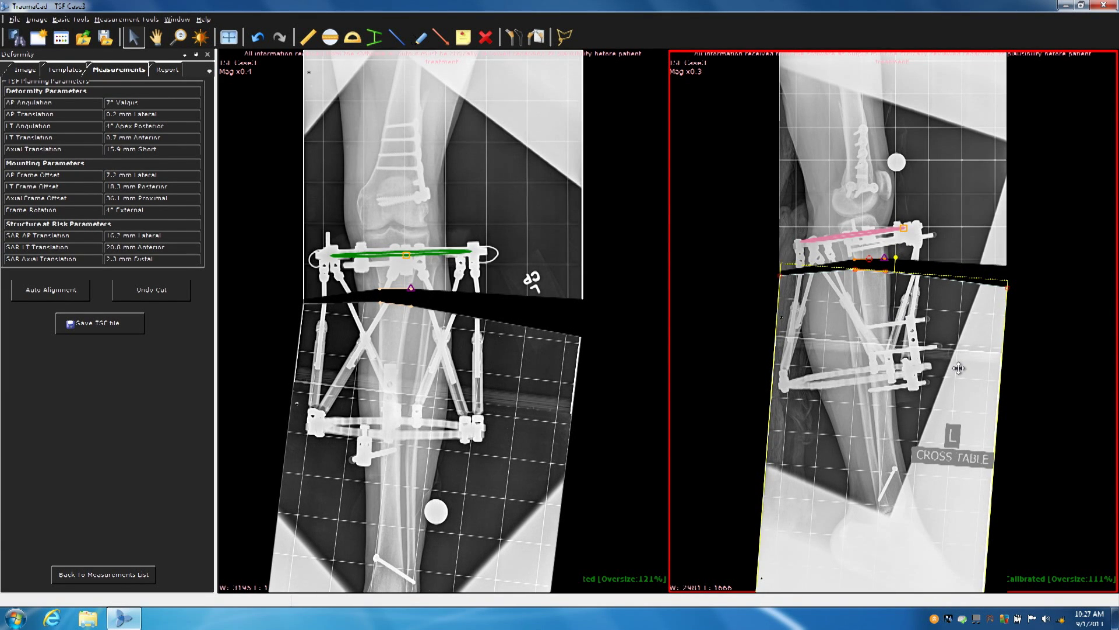
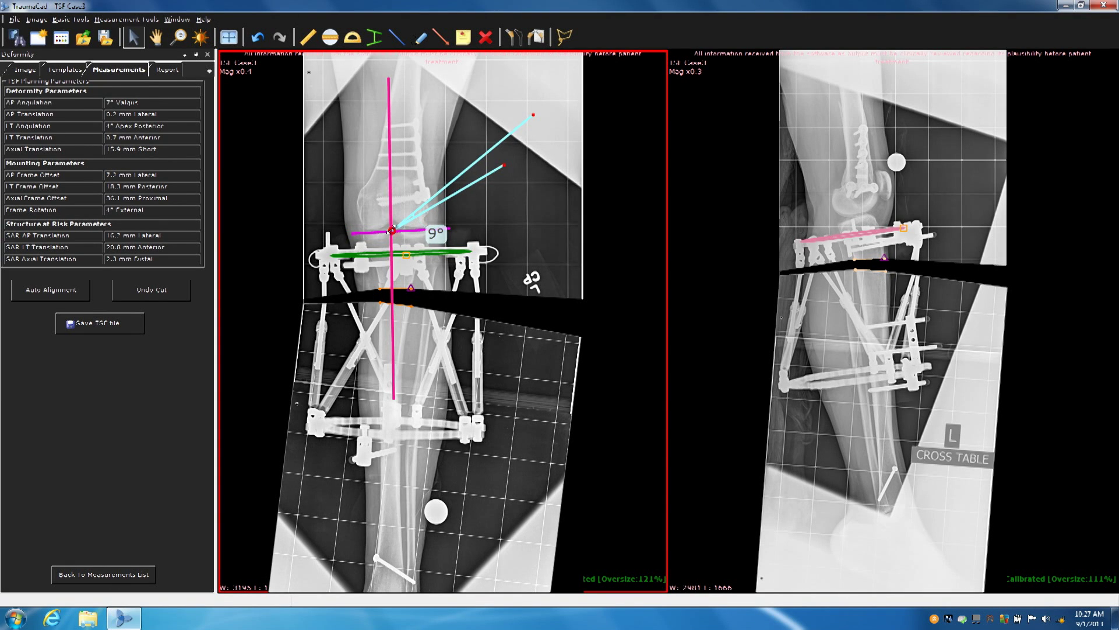
Step: Set the AP angle tool to 87° between the knee joint line and the vertical axis, and extend the alignment line to the ankle
left_click_drag(503, 178, 516, 223)
left_click_drag(438, 191, 393, 76)
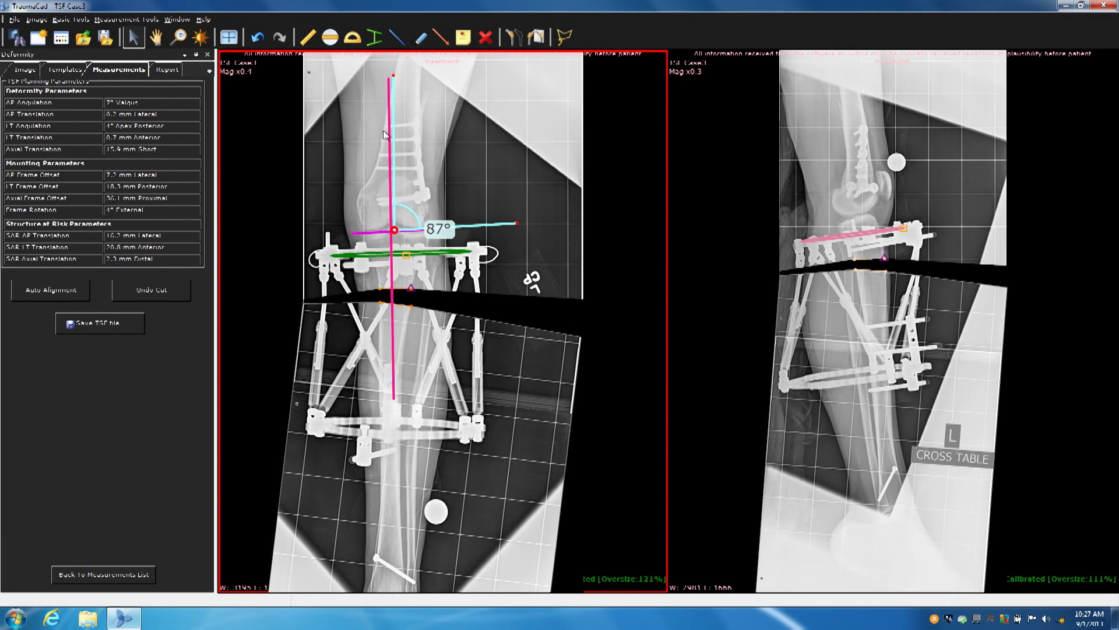
left_click_drag(388, 130, 393, 130)
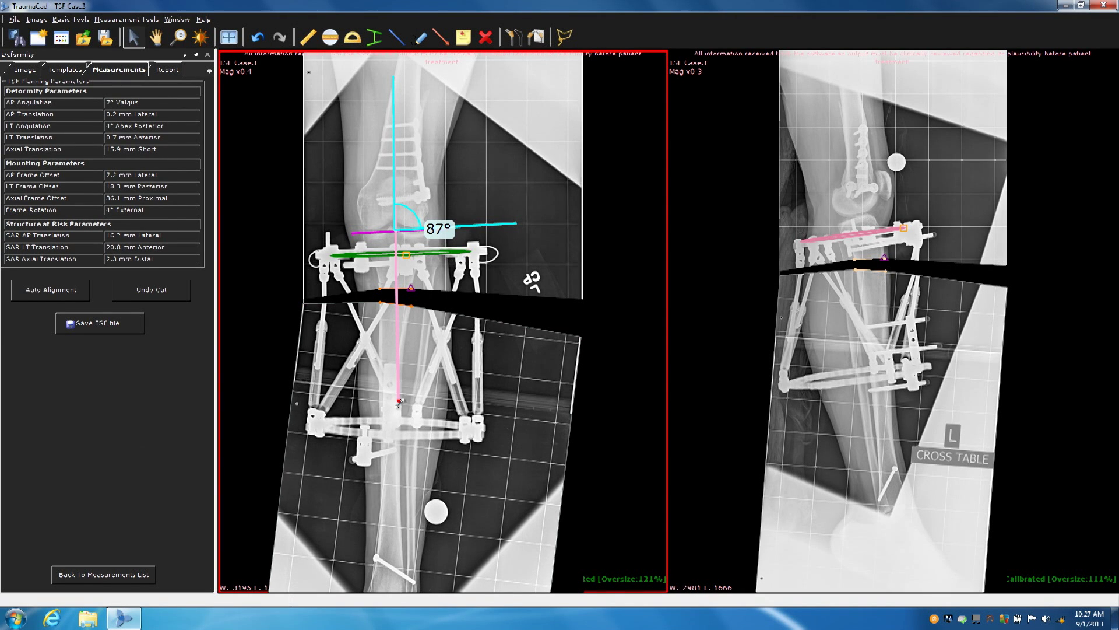
left_click_drag(398, 401, 398, 539)
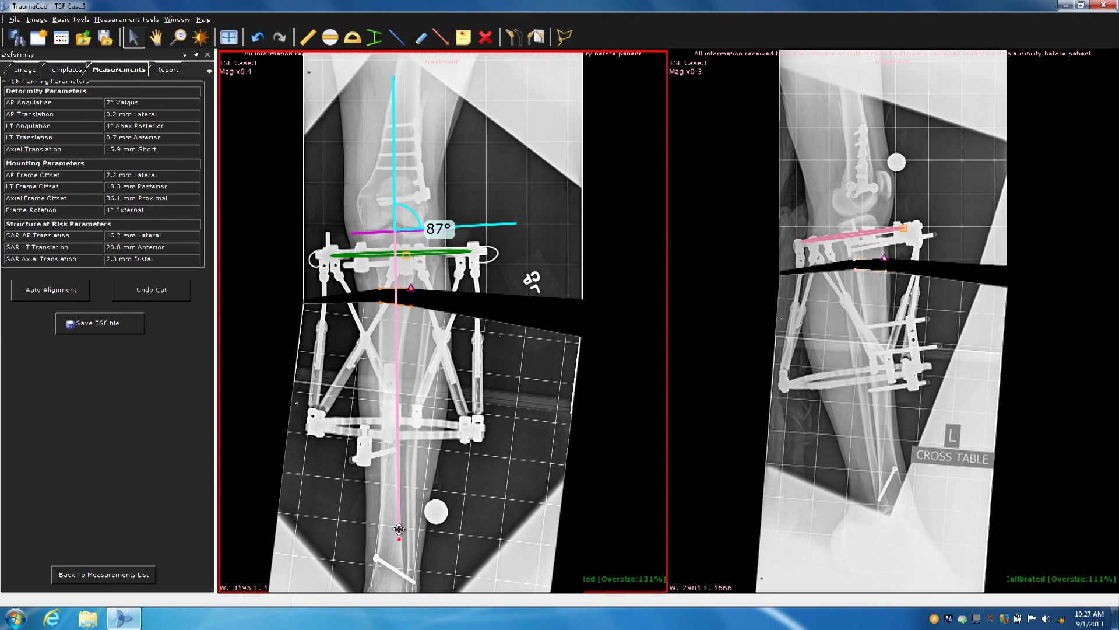
scroll(482, 491, "down", 2)
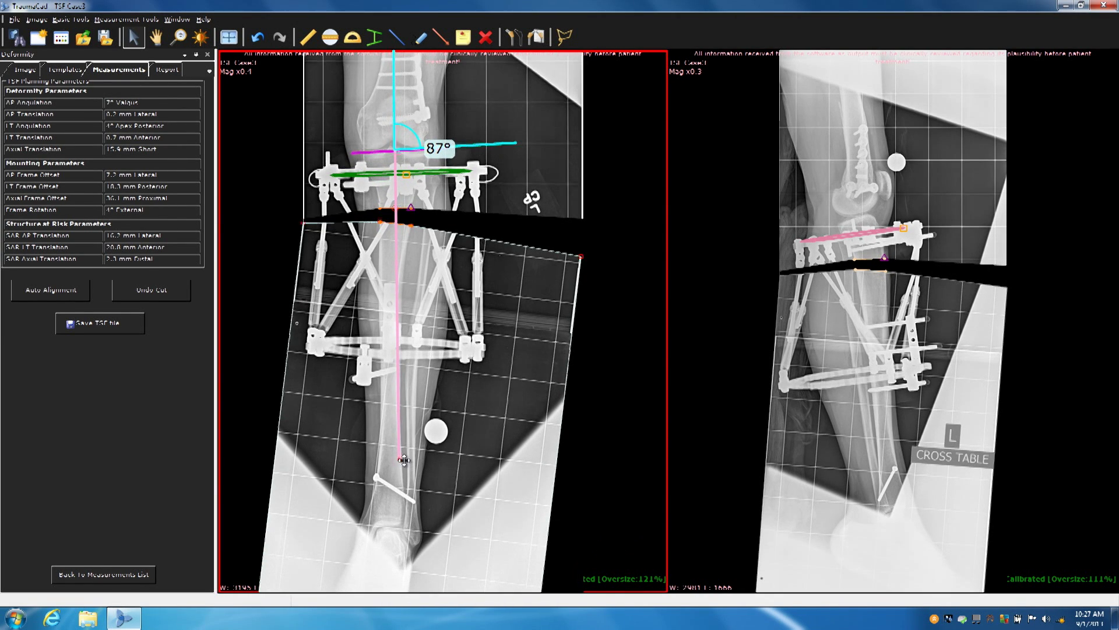
left_click_drag(401, 457, 399, 532)
Step: Rotate the distal fragment on the AP image to about 5° valgus and re-center the alignment line's lower end on the ankle
left_click(442, 275)
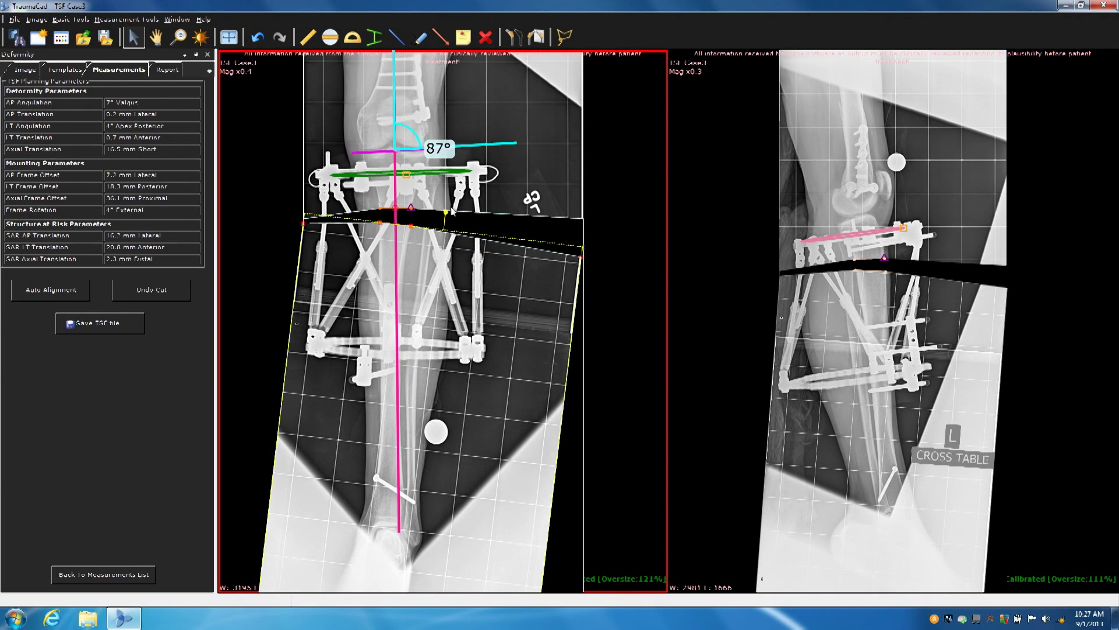
left_click_drag(444, 209, 445, 207)
left_click_drag(414, 528, 396, 537)
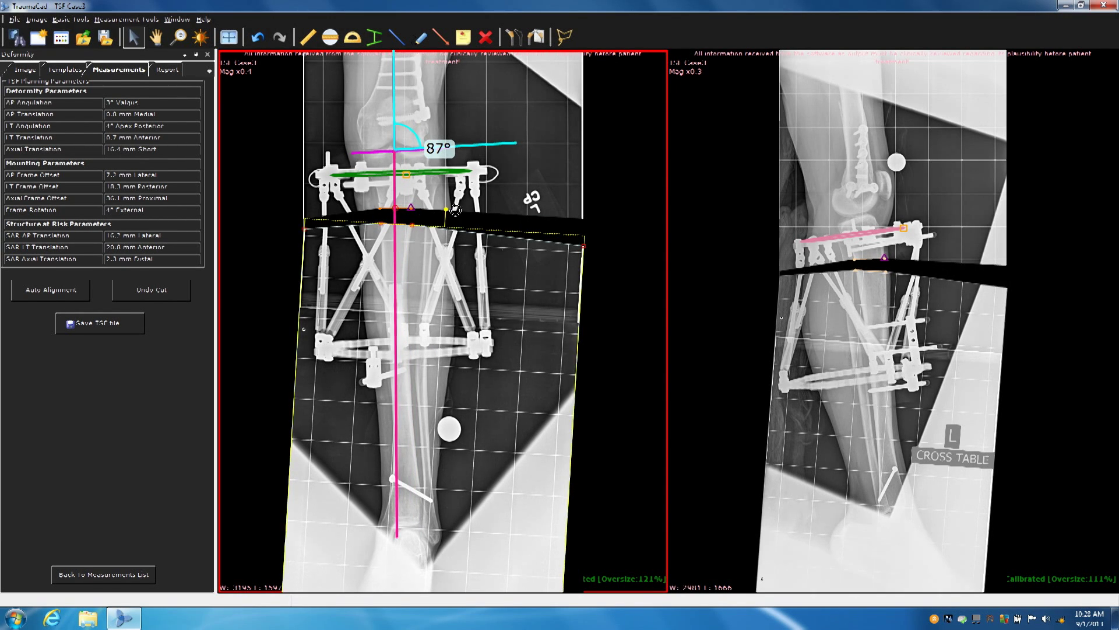
left_click_drag(446, 205, 446, 210)
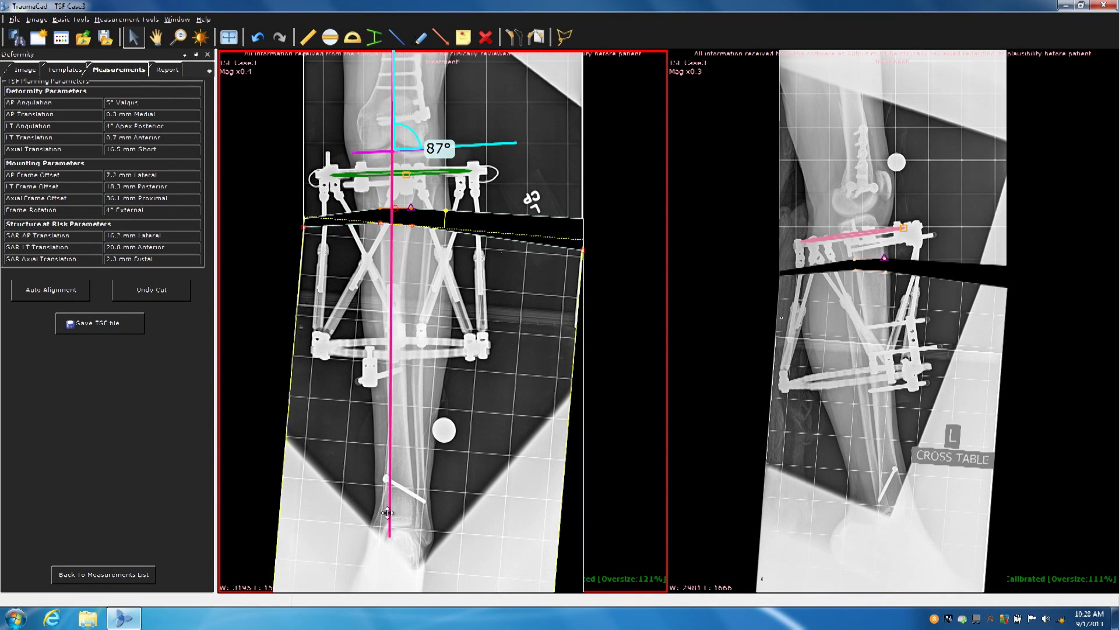
left_click_drag(390, 537, 400, 539)
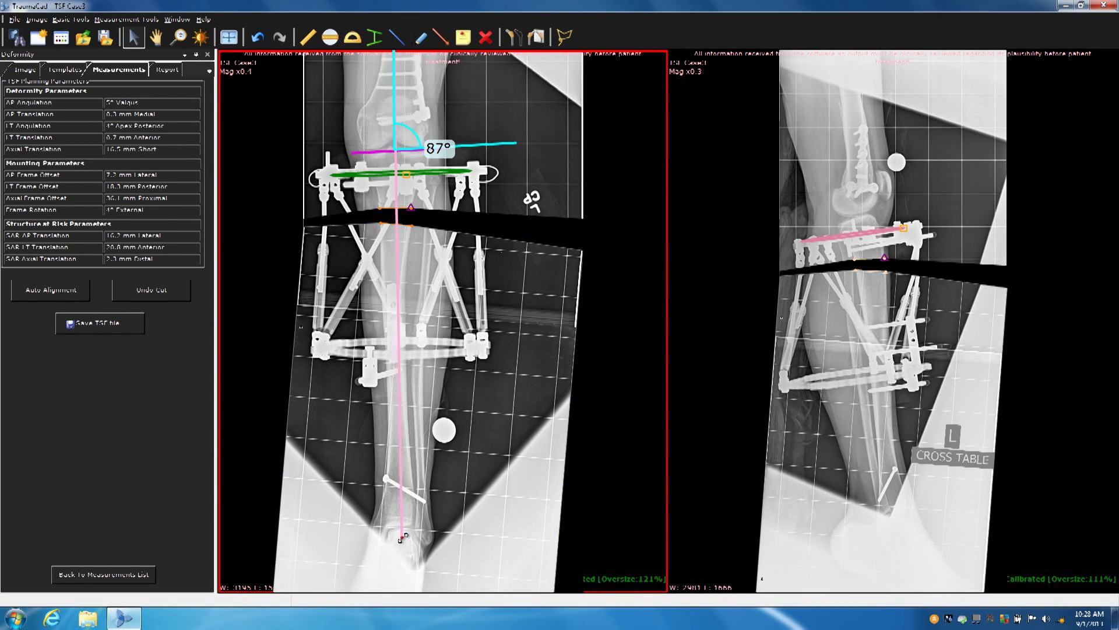
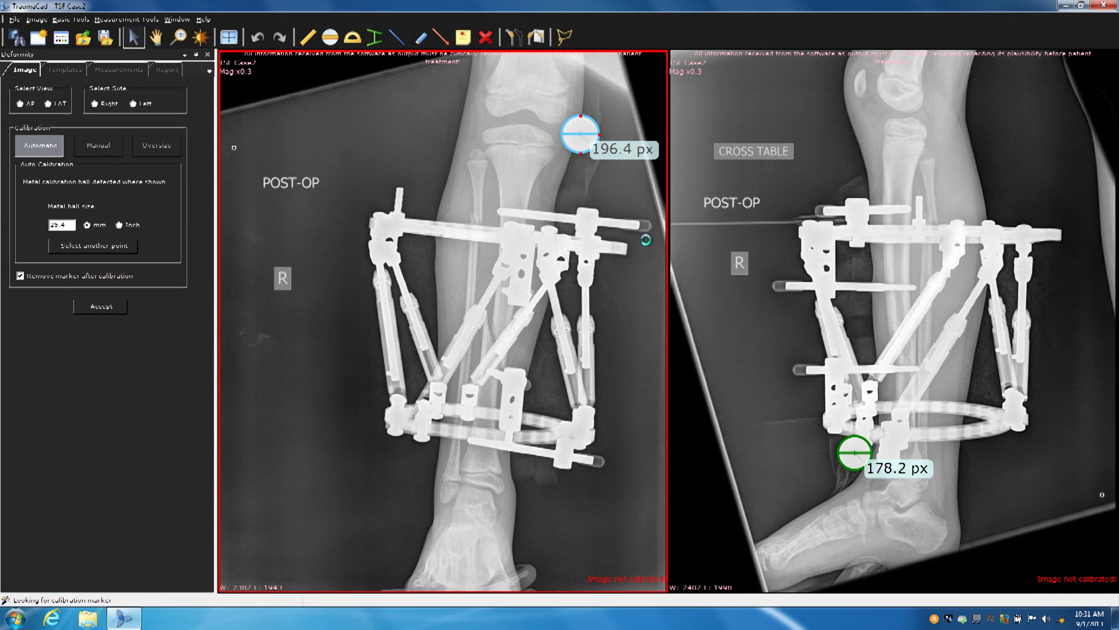
left_click_drag(637, 153, 643, 153)
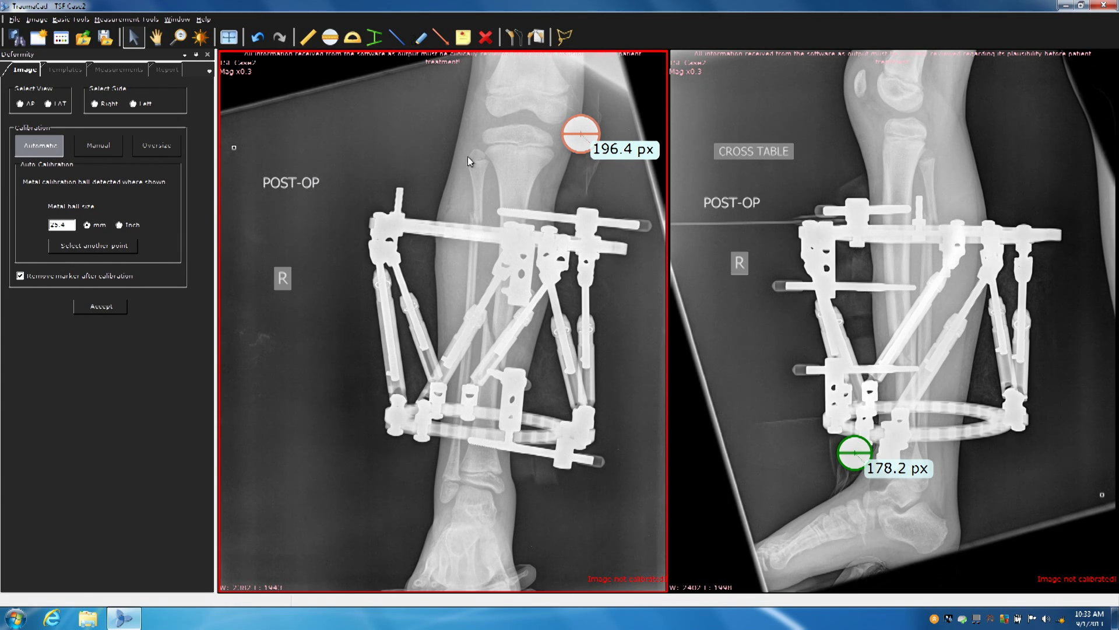
left_click(20, 104)
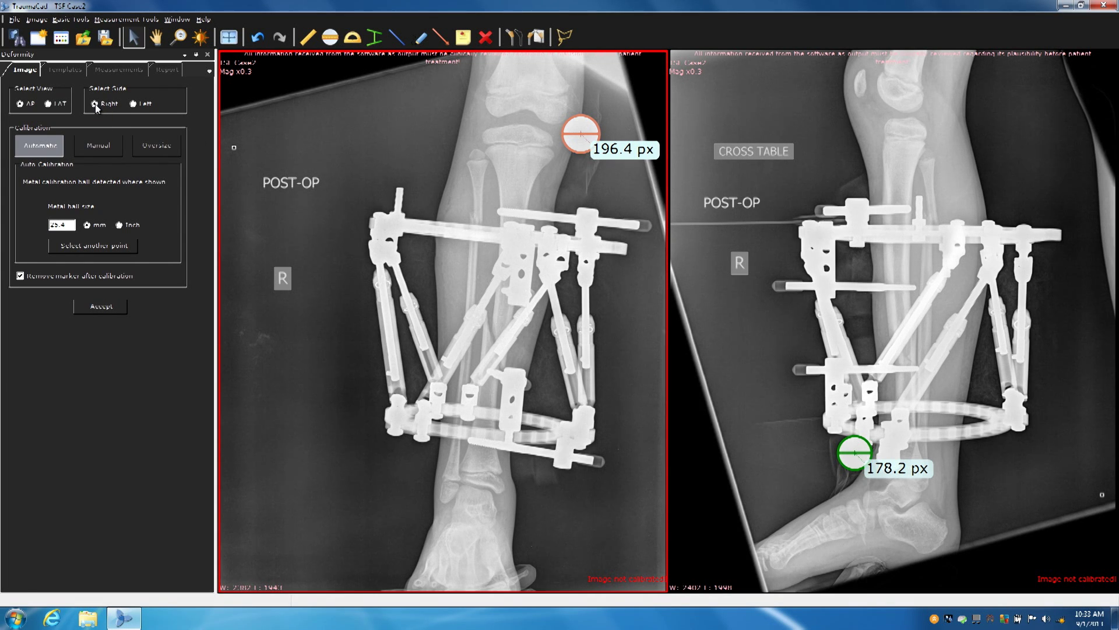
left_click(43, 40)
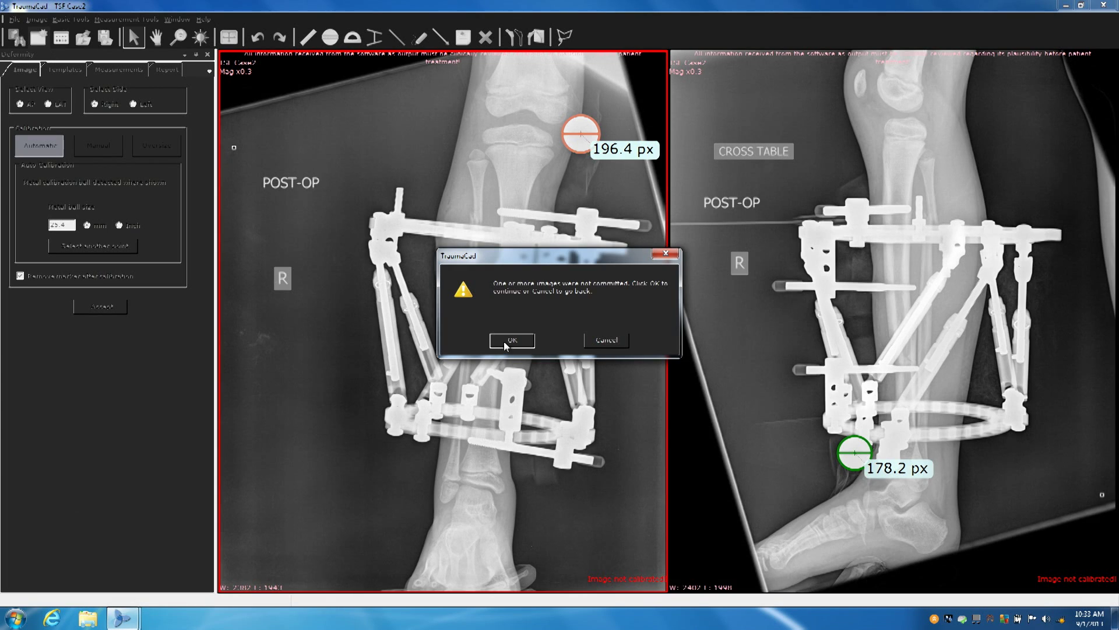
left_click(512, 341)
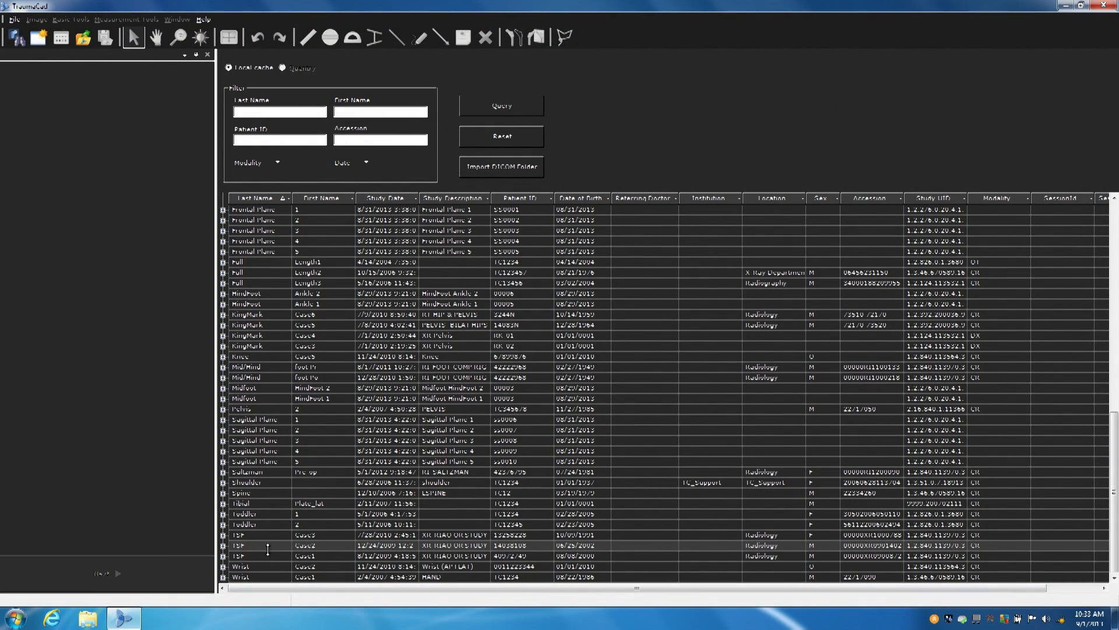
Step: Load both X-rays of the TSF Case2 study and start the Deformity procedure with them
left_click(251, 544)
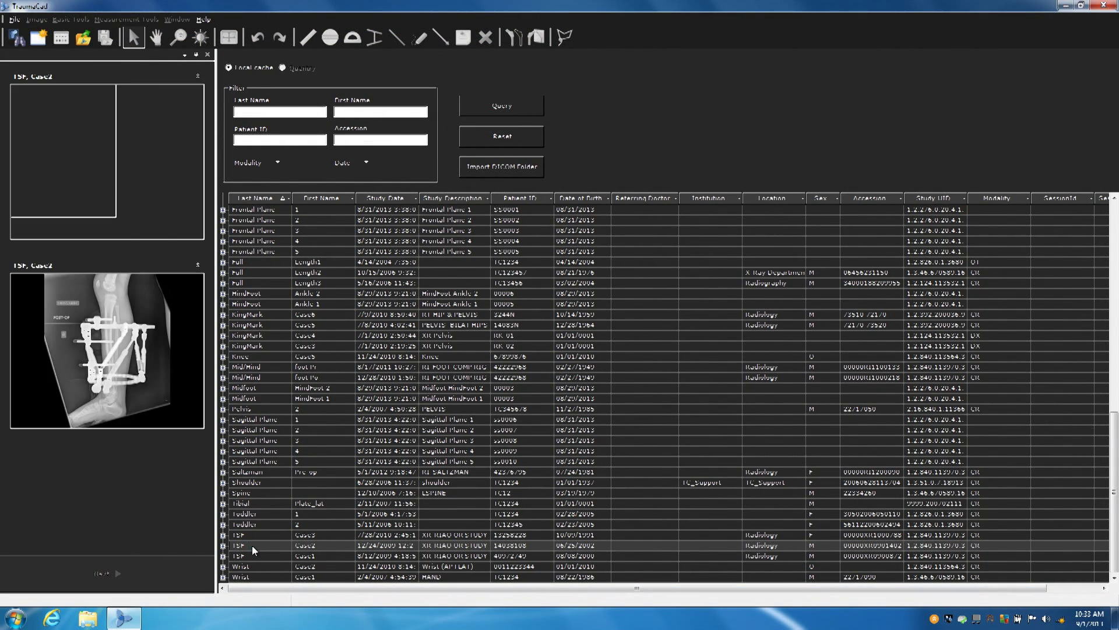
double_click(125, 169)
double_click(134, 364)
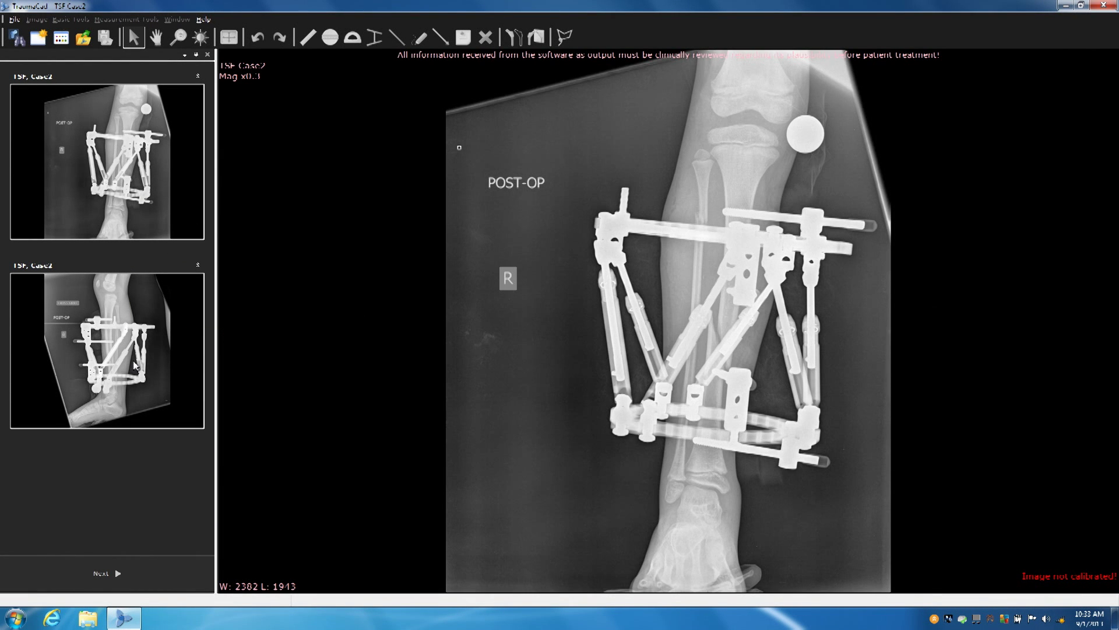
left_click(107, 574)
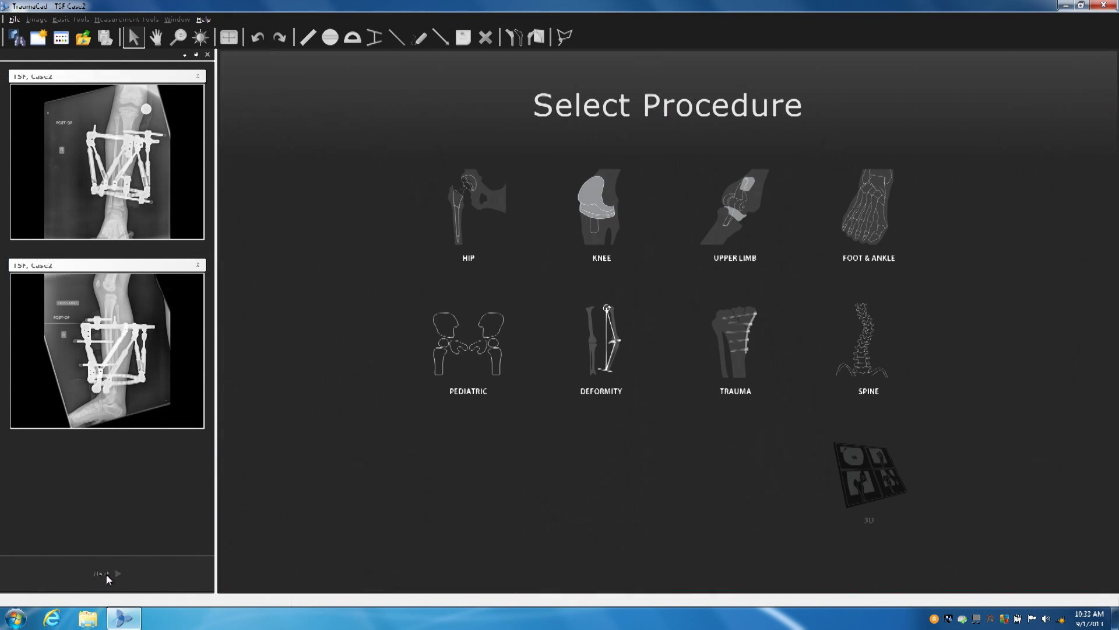
left_click(610, 338)
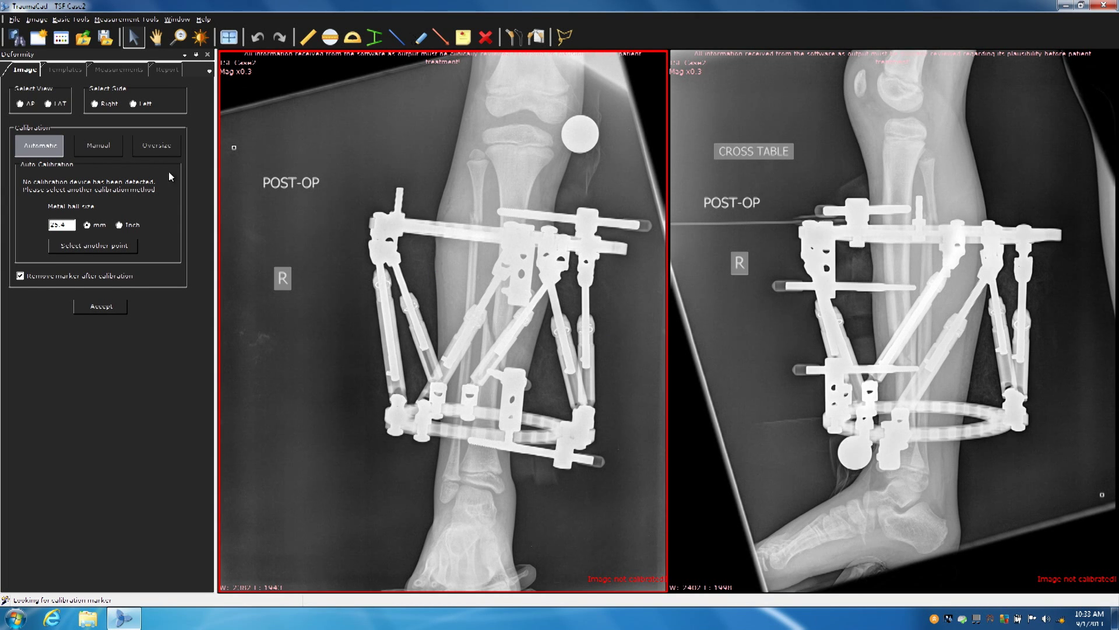
Step: Mark the two images as AP and LAT views of the right side, accepting the automatic 25.4 mm ball calibration for each
left_click(21, 106)
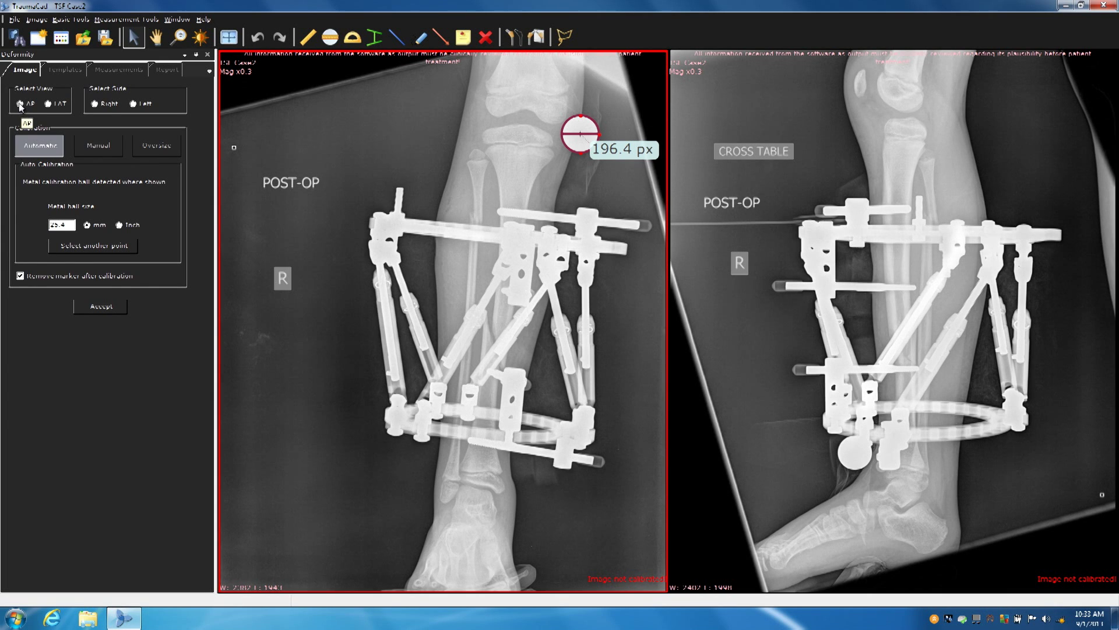
left_click(95, 106)
left_click(100, 306)
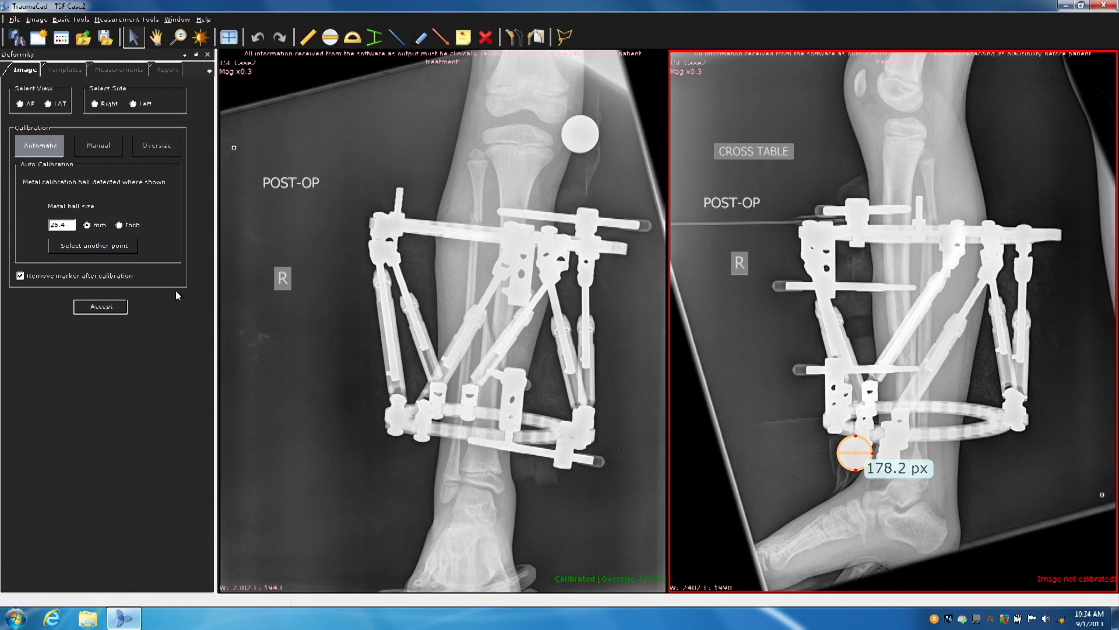
left_click(46, 104)
left_click(96, 104)
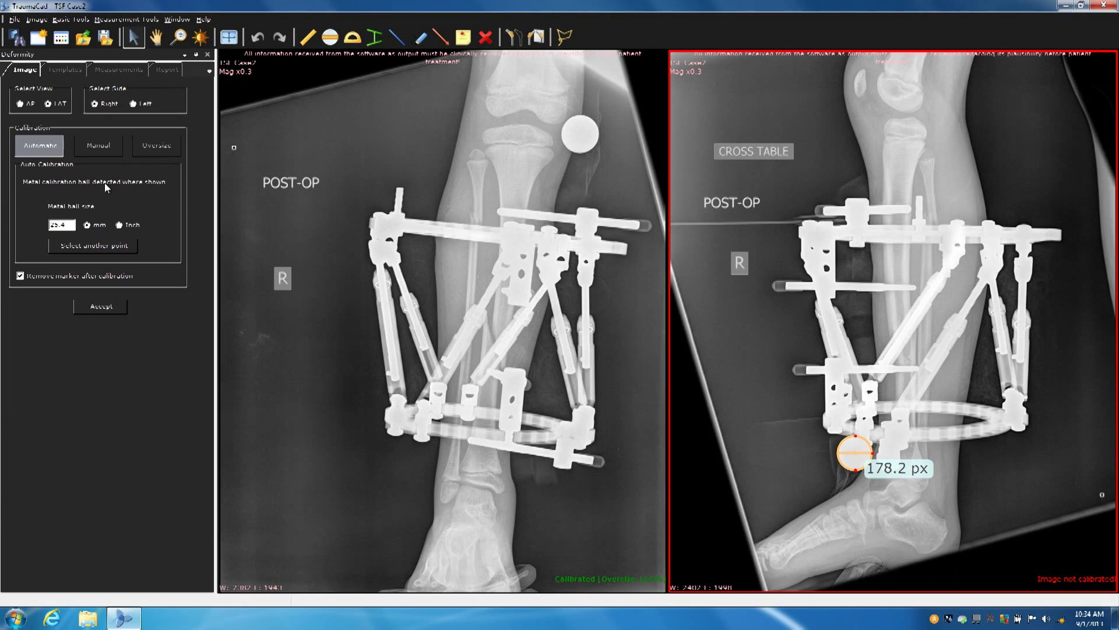
left_click(101, 306)
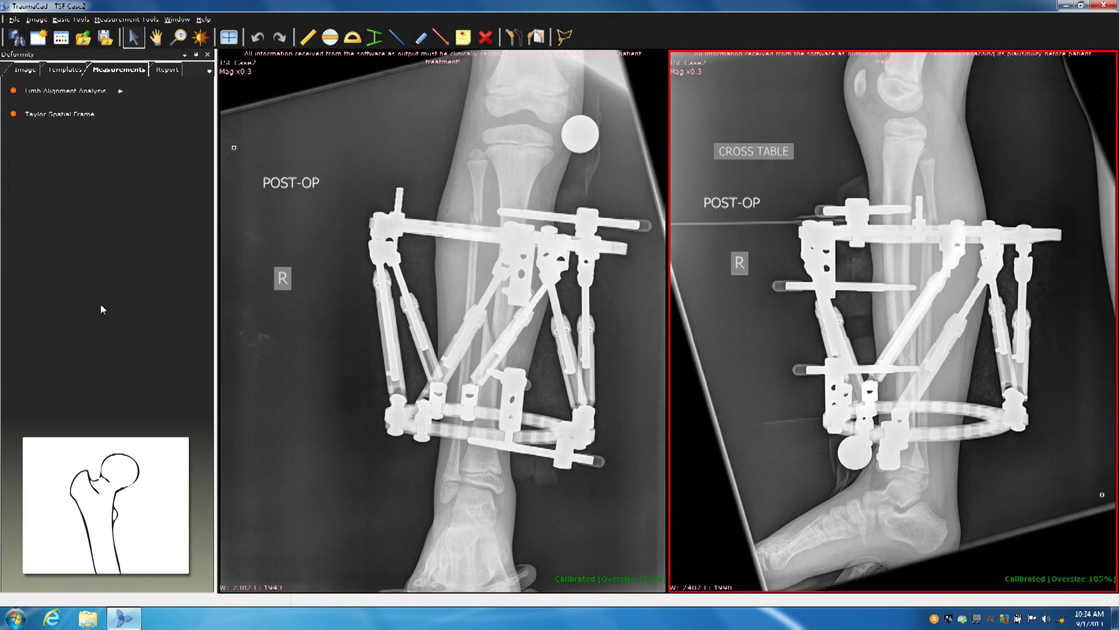
Step: Start the Taylor Spatial Frame planning tool and flip the lateral image so that anterior faces right
left_click(64, 120)
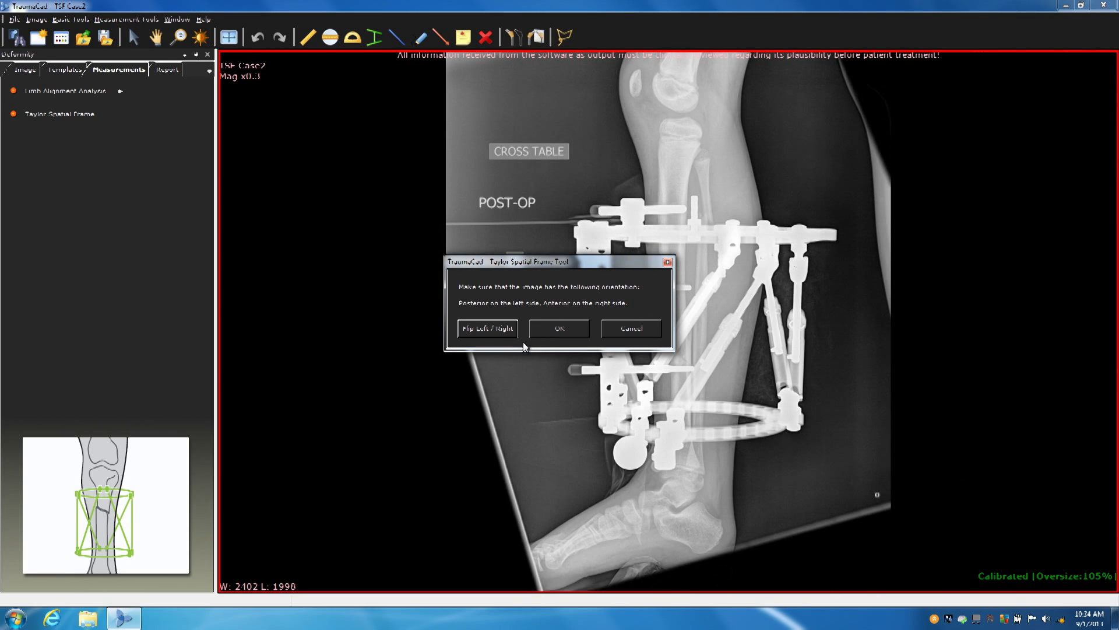
left_click(497, 328)
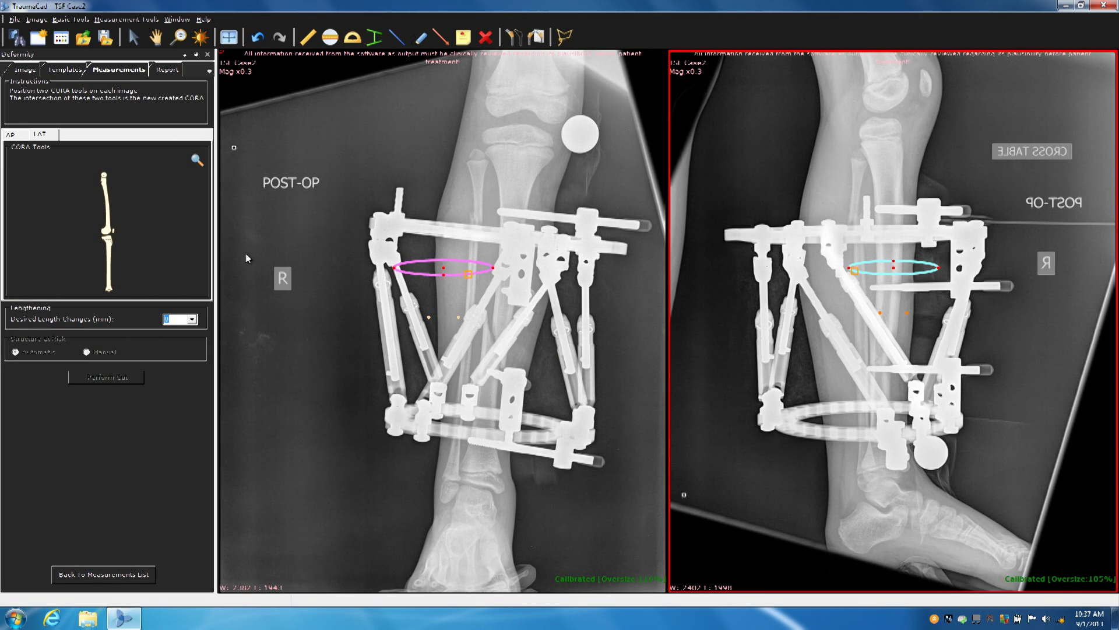
Step: Fit the AP reference ring to the tilted proximal frame ring and move the bone marker line's triangle end down the tibia
left_click(531, 272)
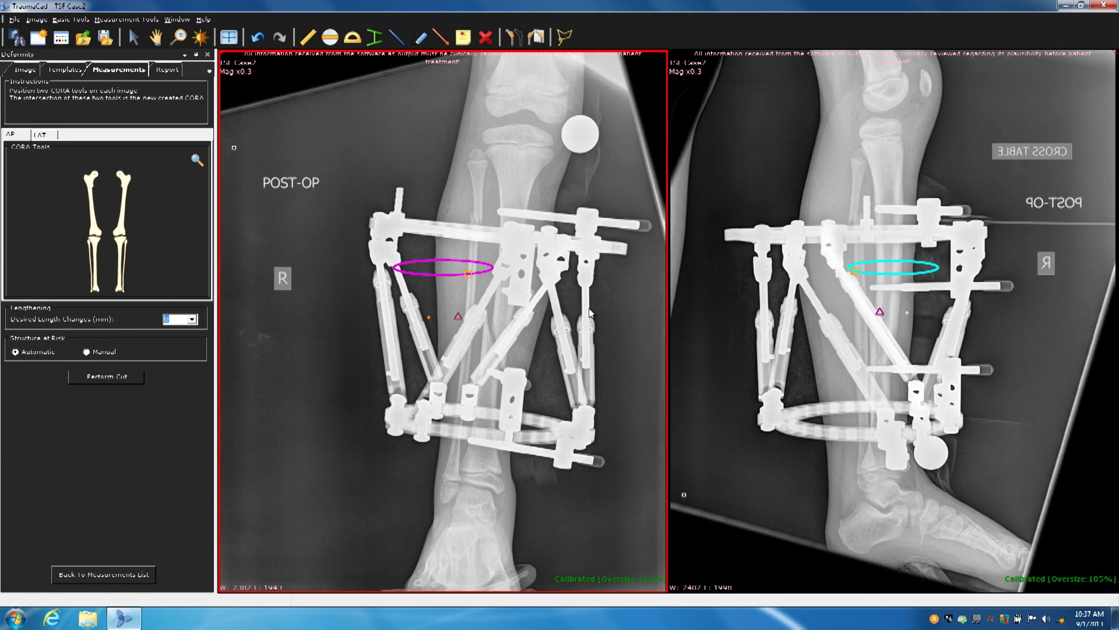
mouse_move(444, 276)
left_mouse_down()
mouse_move(445, 229)
mouse_move(597, 238)
left_mouse_up()
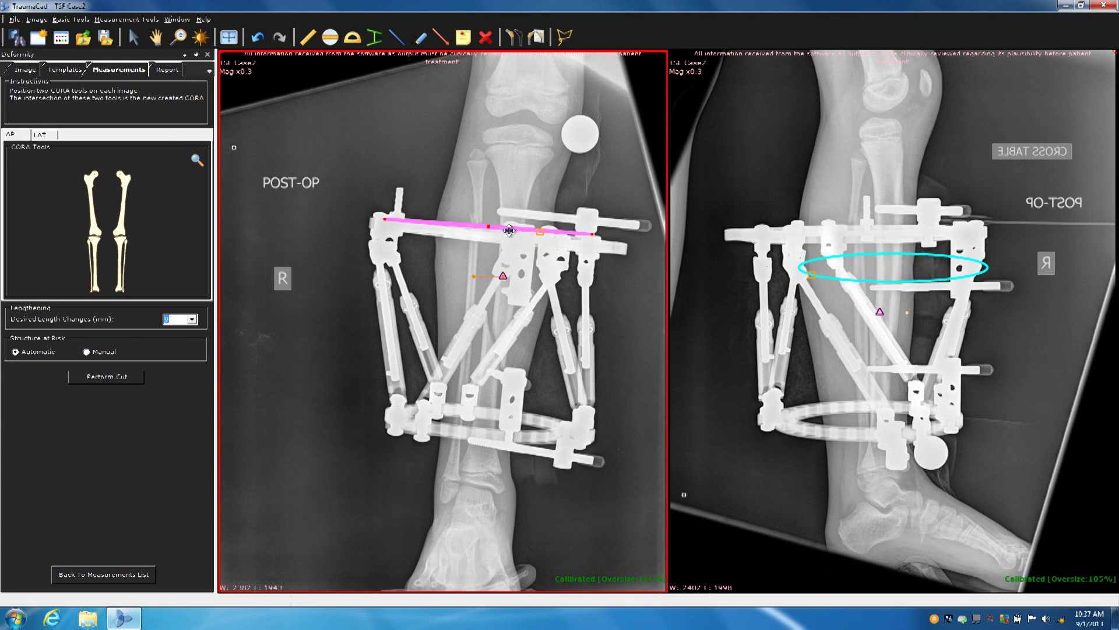
left_click_drag(508, 279, 502, 373)
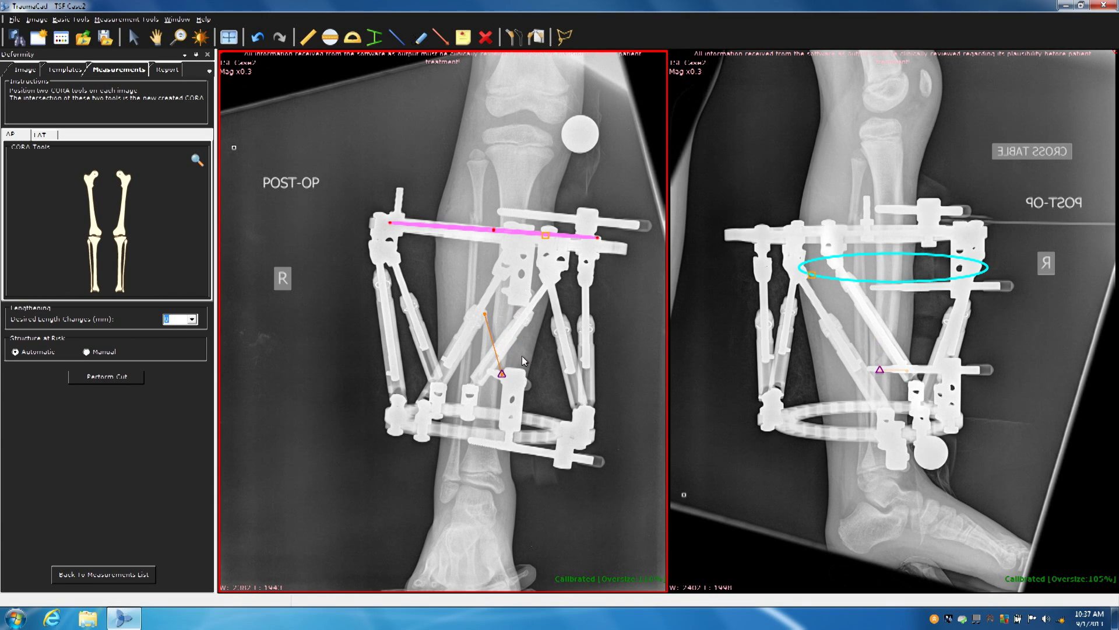
Step: Fit the lateral reference ring to the proximal frame ring and move the lateral bone marker line onto the tibial shaft
left_click(878, 278)
left_click_drag(880, 268, 855, 239)
left_click_drag(963, 238, 896, 232)
left_click_drag(965, 230, 972, 229)
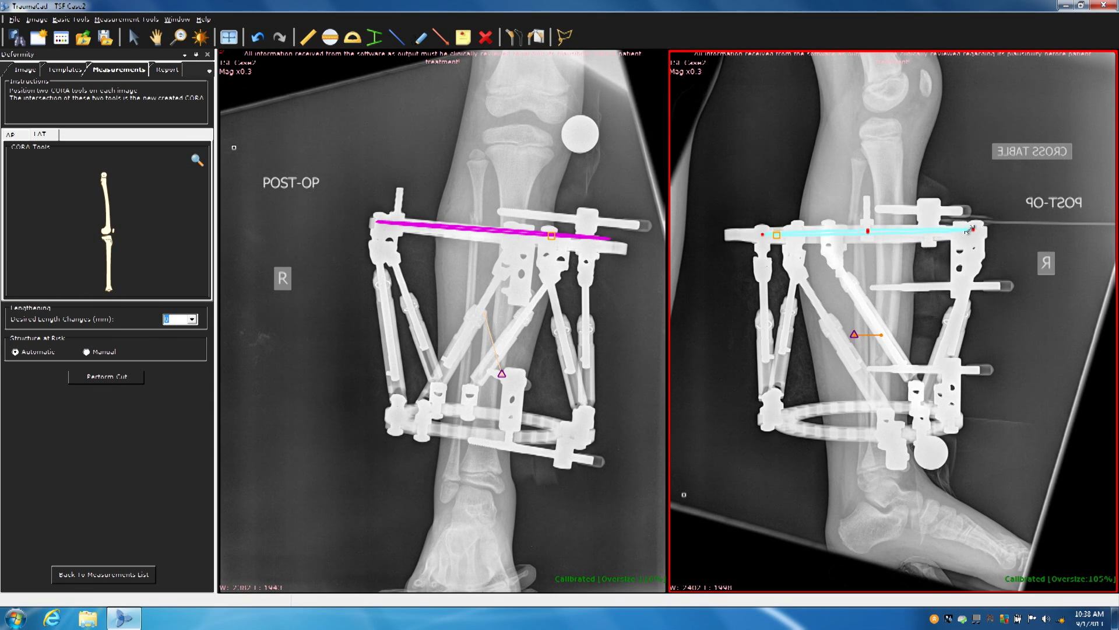
left_click_drag(776, 236, 762, 236)
left_click(499, 232)
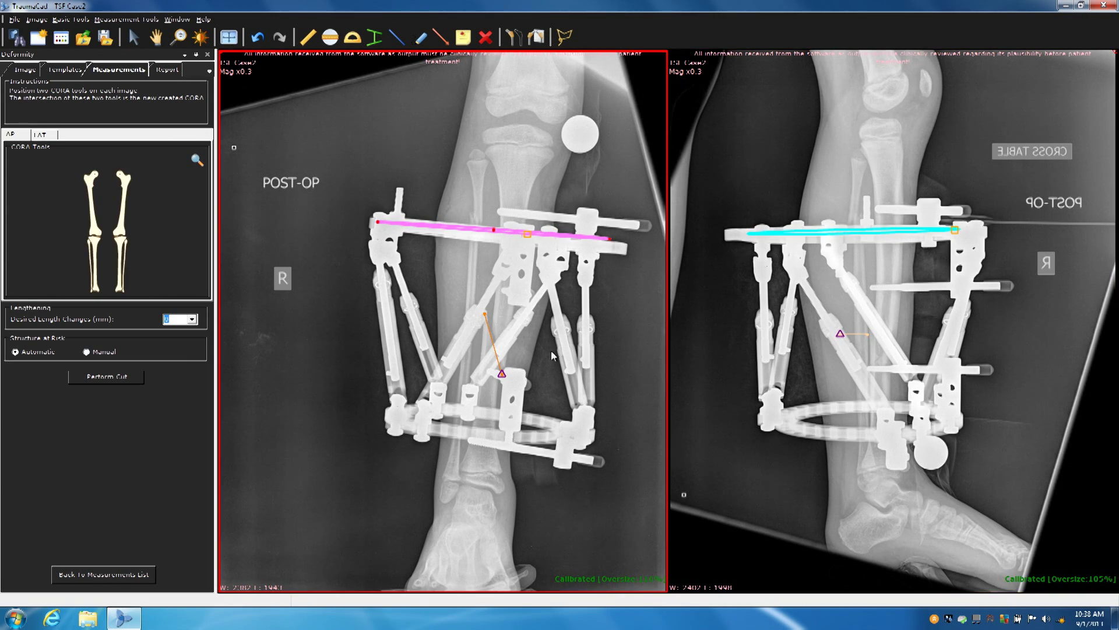
left_click(859, 334)
left_click_drag(860, 335, 891, 345)
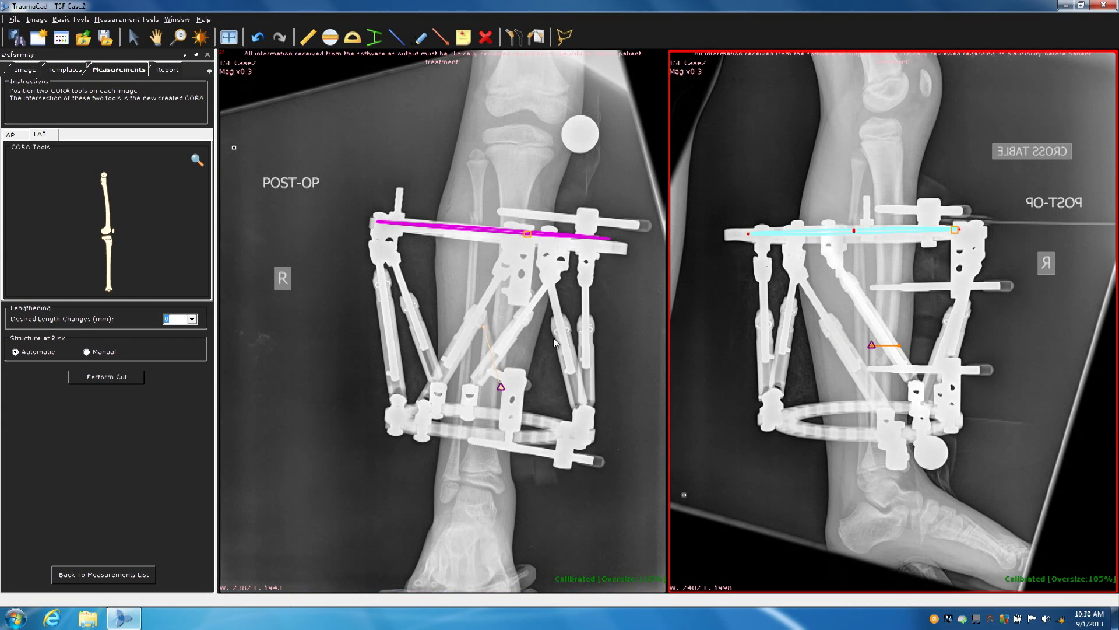
Step: Place the 87° proximal tibial CORA tool on the AP image, aligned with the knee joint line and centered on the proximal tibia
left_click(294, 186)
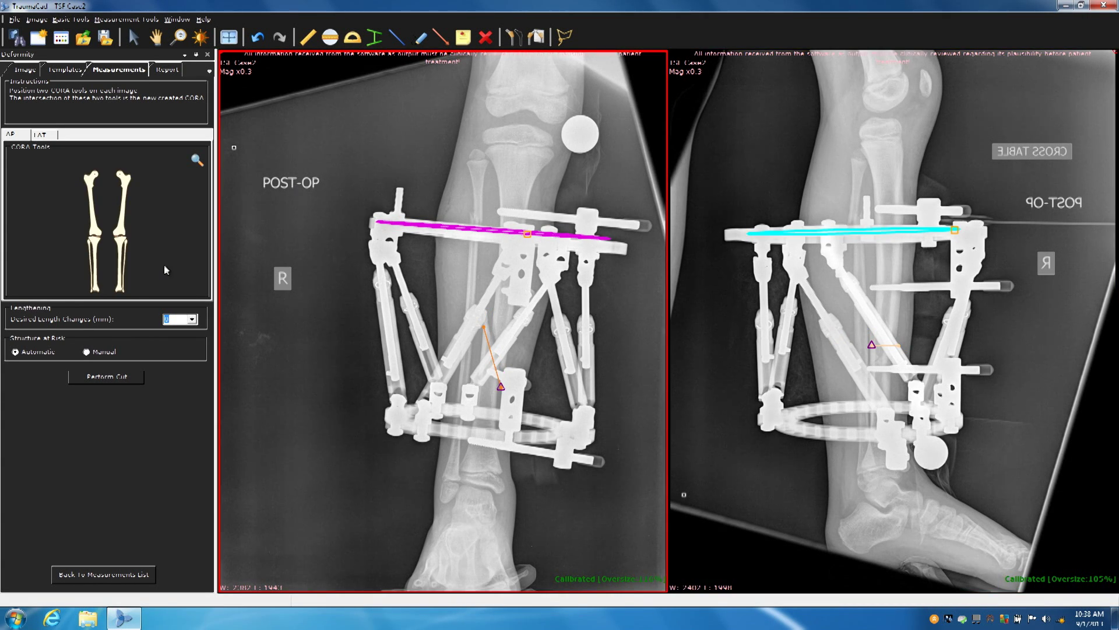
left_click(97, 249)
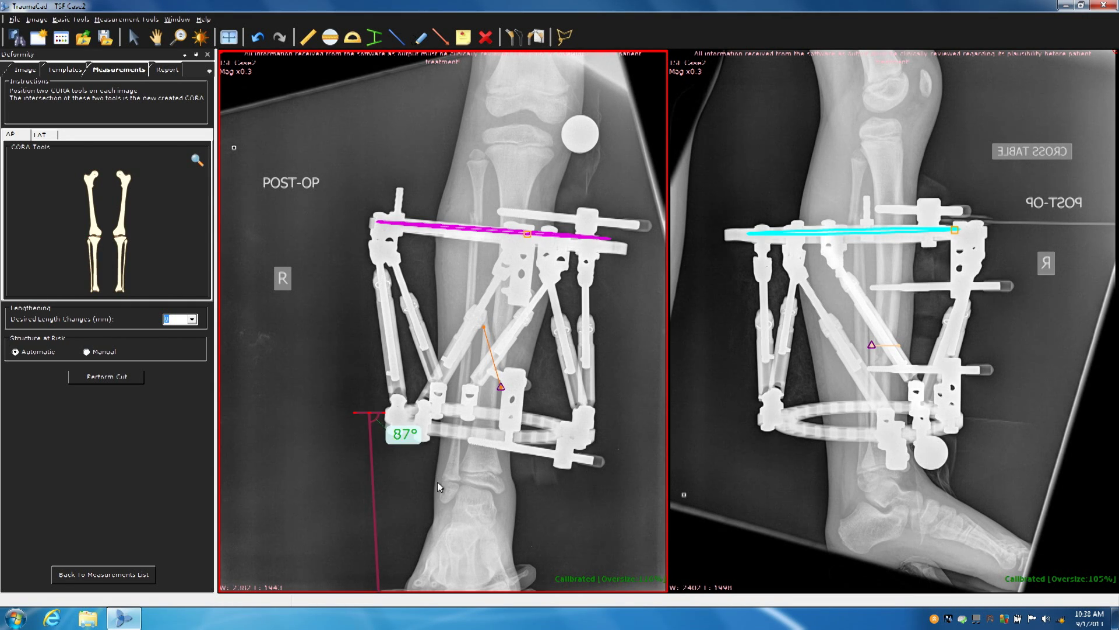
left_click_drag(373, 483, 519, 187)
left_click_drag(520, 125, 560, 124)
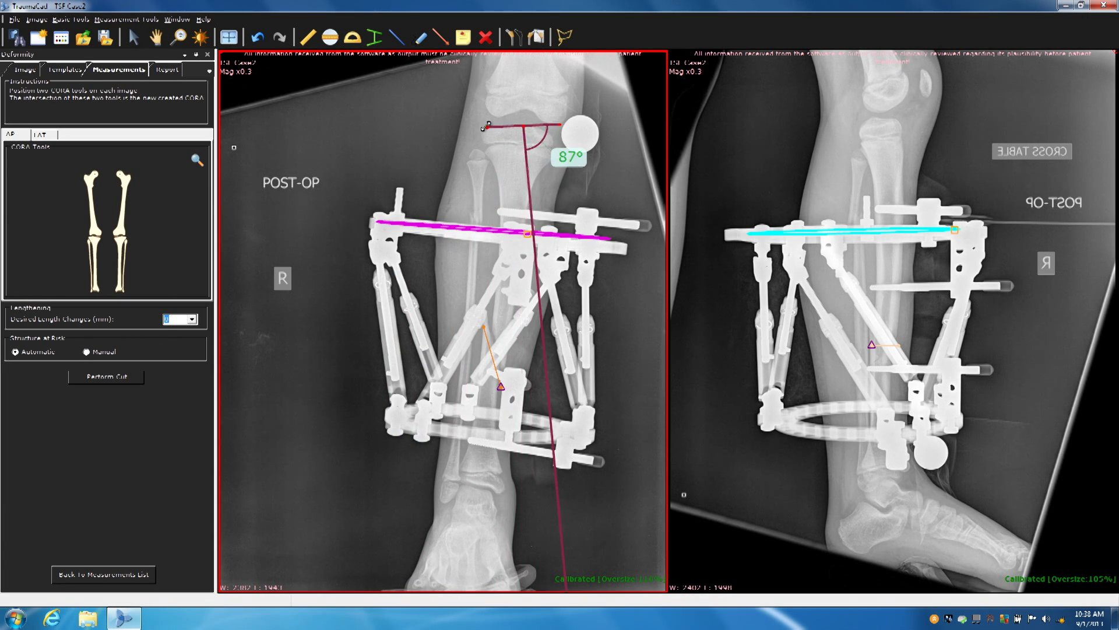
left_click_drag(485, 126, 484, 120)
left_click_drag(558, 120, 561, 127)
left_click_drag(484, 120, 486, 119)
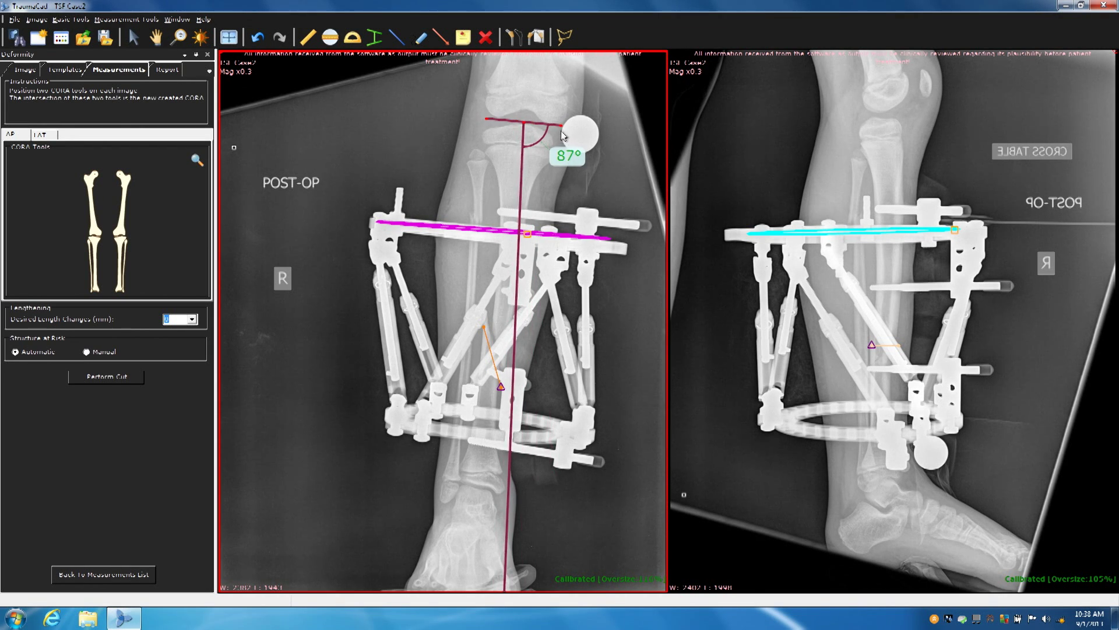
left_click_drag(562, 124, 526, 123)
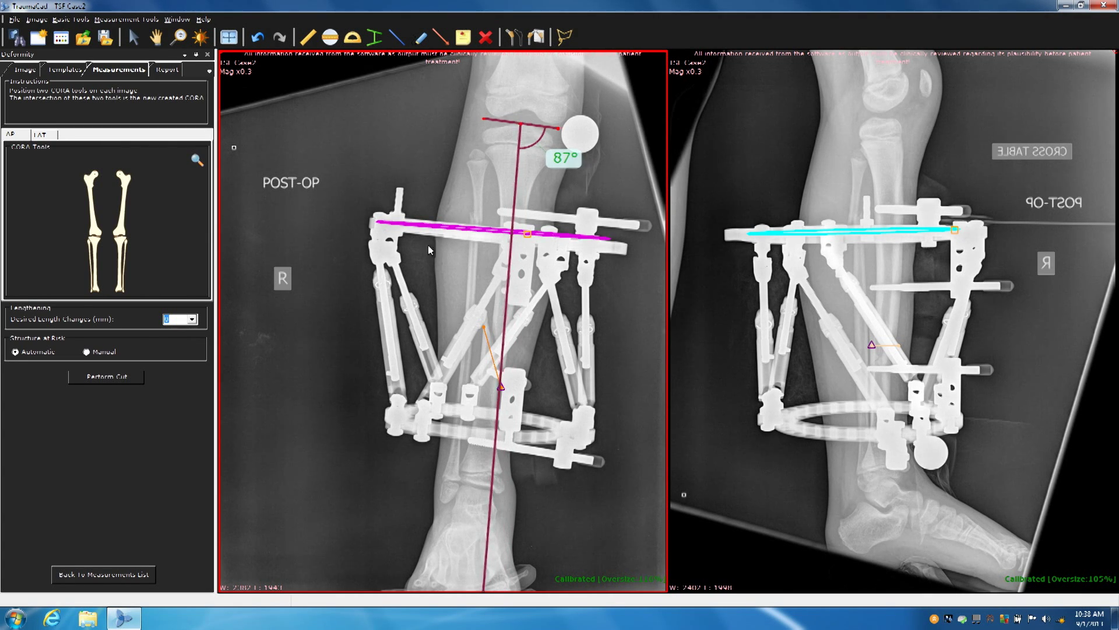
Step: Place the distal tibial axis CORA line on the AP image, tilted to follow the lower tibial shaft
left_click(98, 278)
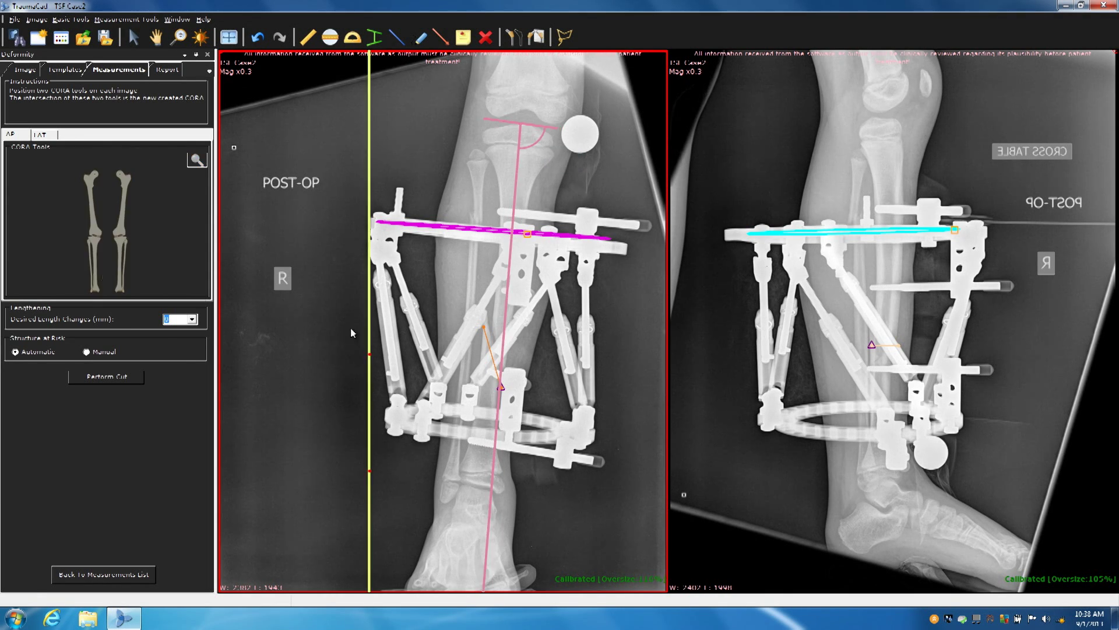
left_click_drag(371, 314, 491, 366)
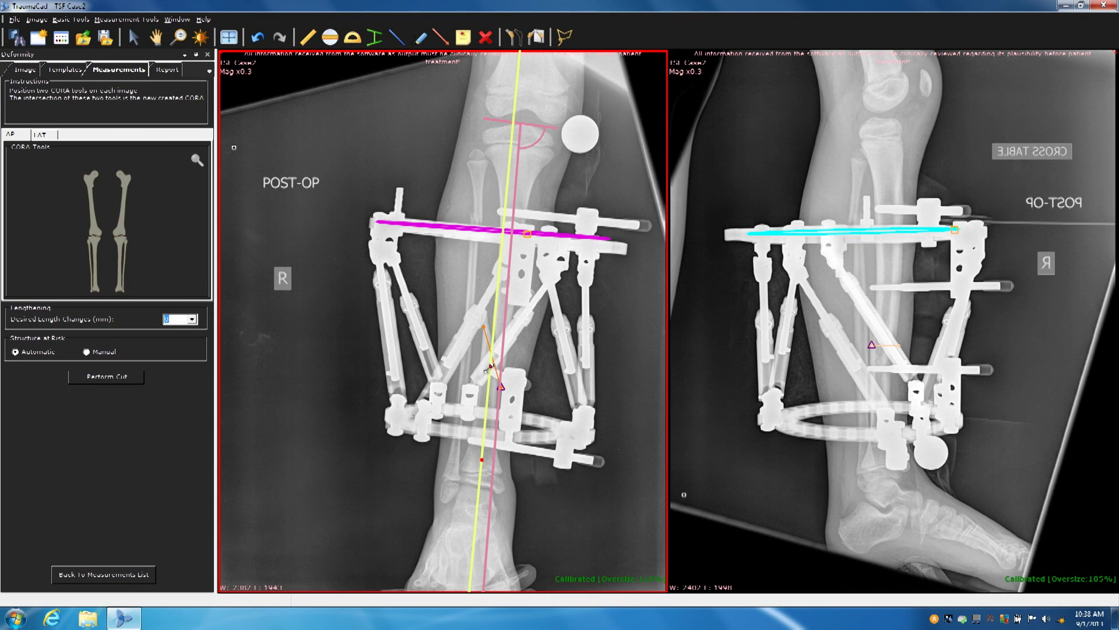
left_click_drag(490, 366, 490, 366)
Step: Place the 81° proximal tibial CORA tool on the lateral image, aligned with the tibial plateau and shaft
left_click(823, 316)
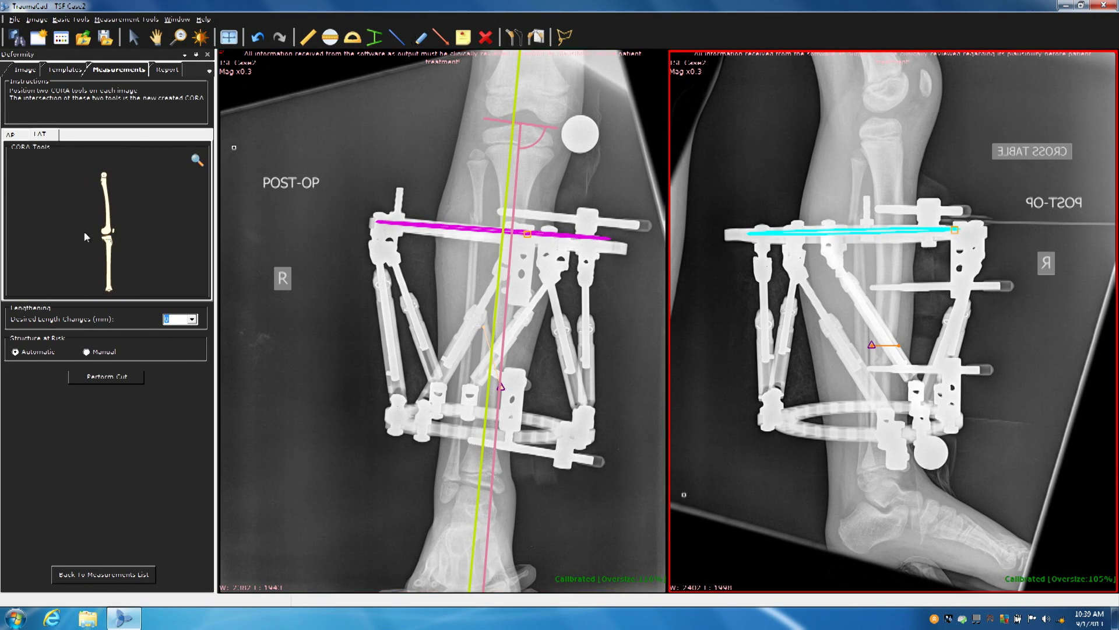
left_click(108, 251)
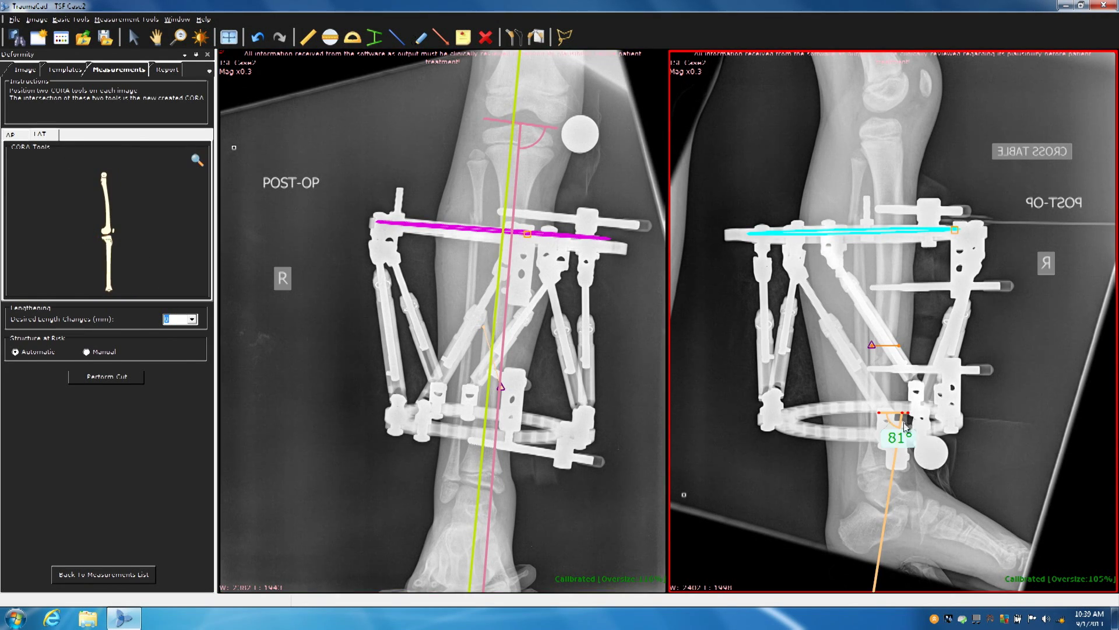
left_click_drag(892, 406, 897, 122)
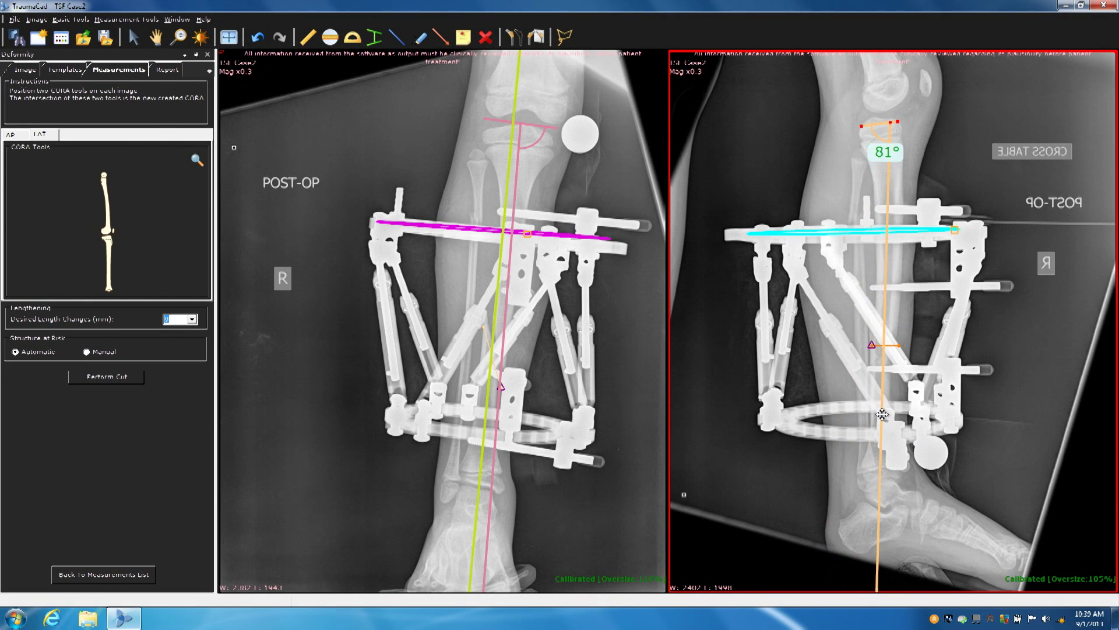
Step: Add the distal tibial axis CORA line to the lateral image and fit it along the shaft down to the ankle
left_click(111, 280)
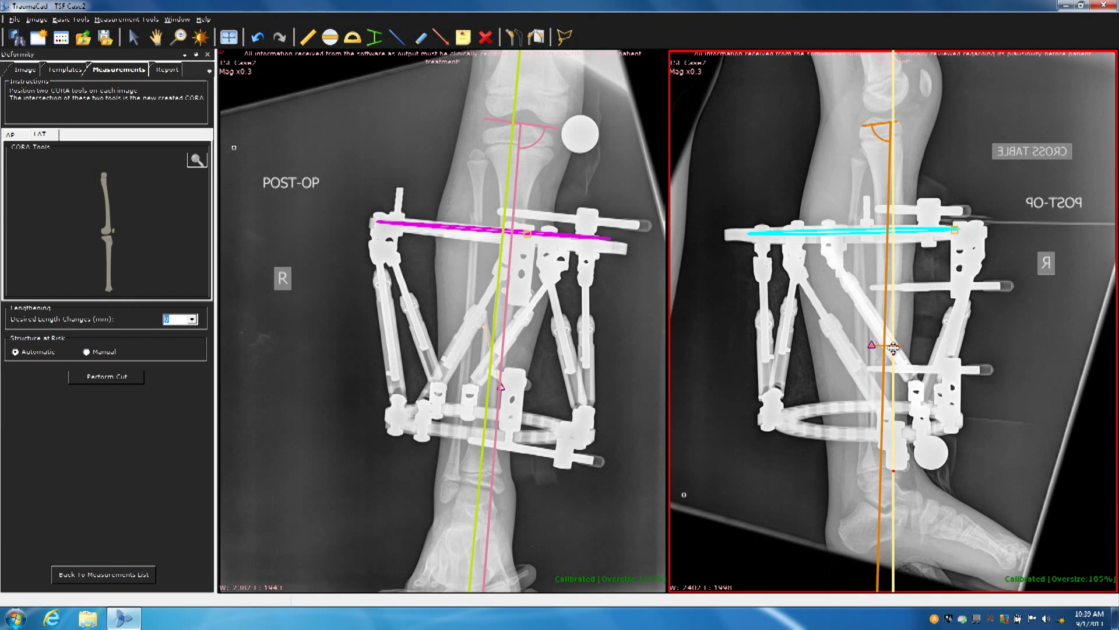
left_click_drag(893, 352, 885, 348)
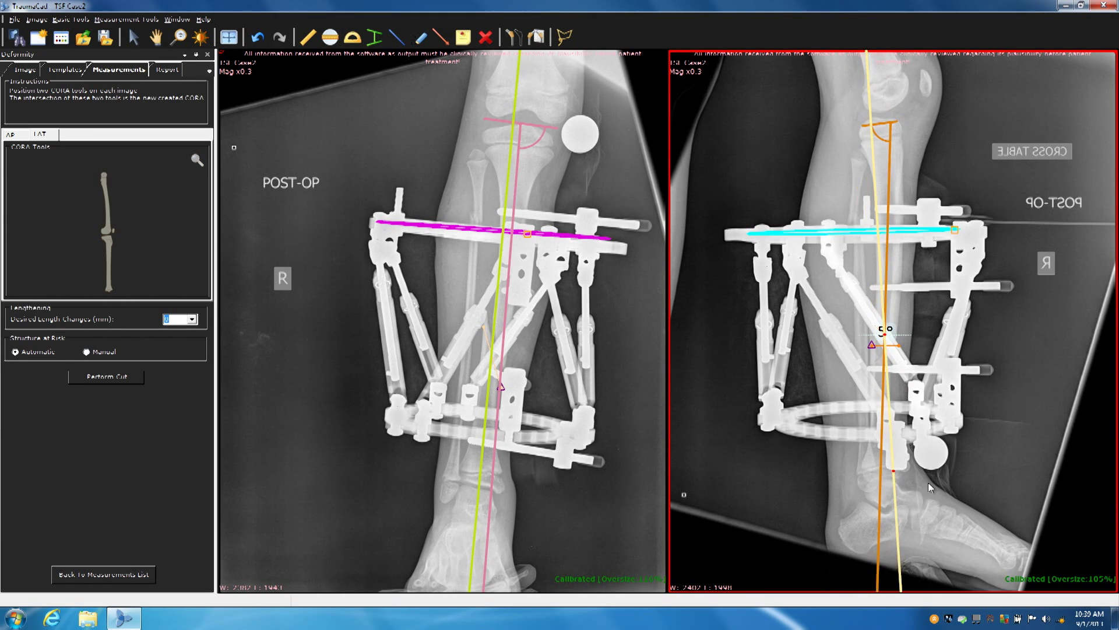
left_click_drag(888, 474, 876, 474)
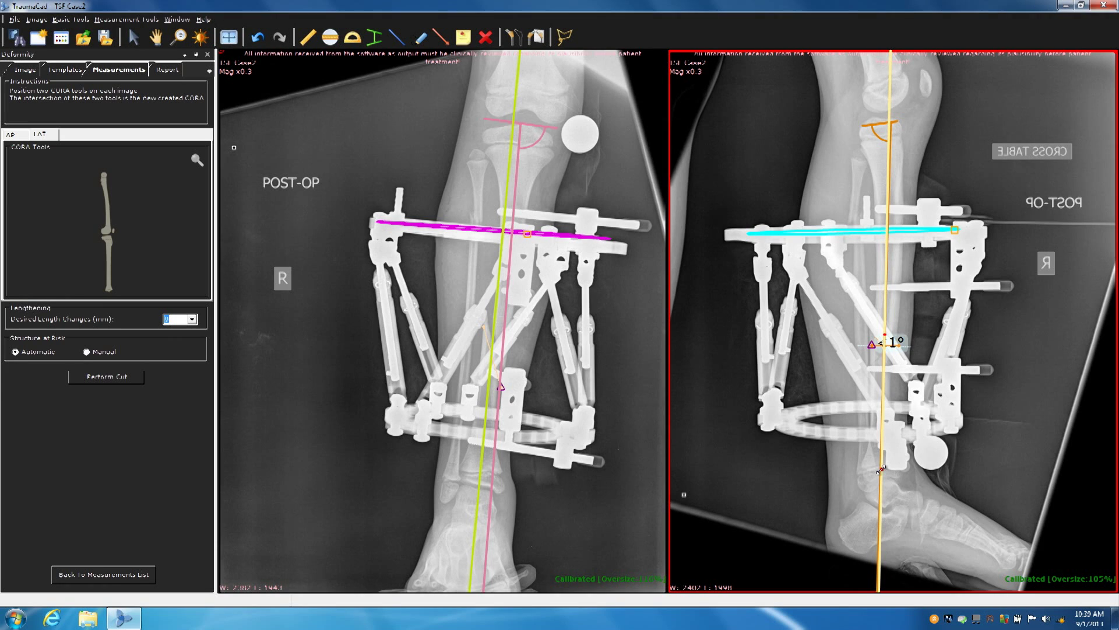
Step: Perform the cut from the placed CORA tools and auto-align the distal fragment on the AP and lateral images
left_click(267, 386)
left_click(123, 377)
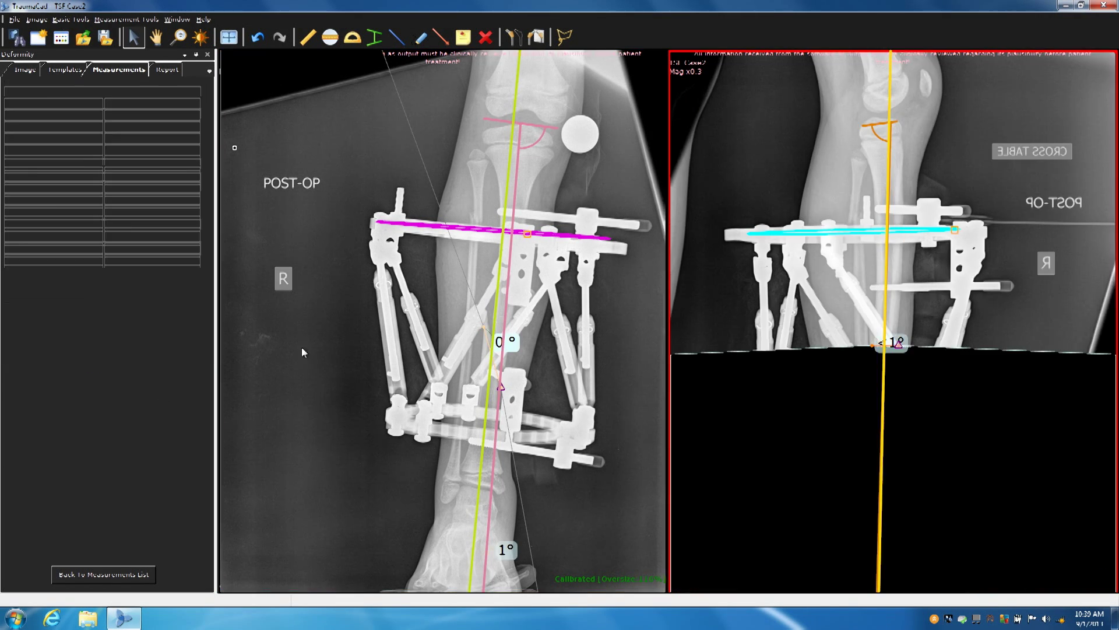
left_click(47, 287)
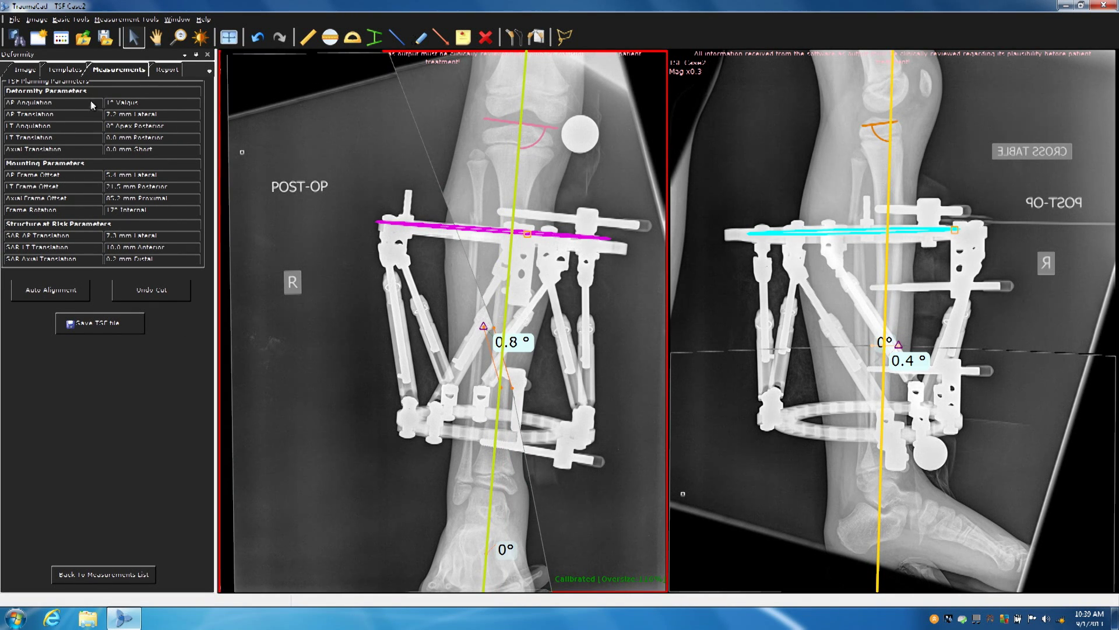
left_click(780, 405)
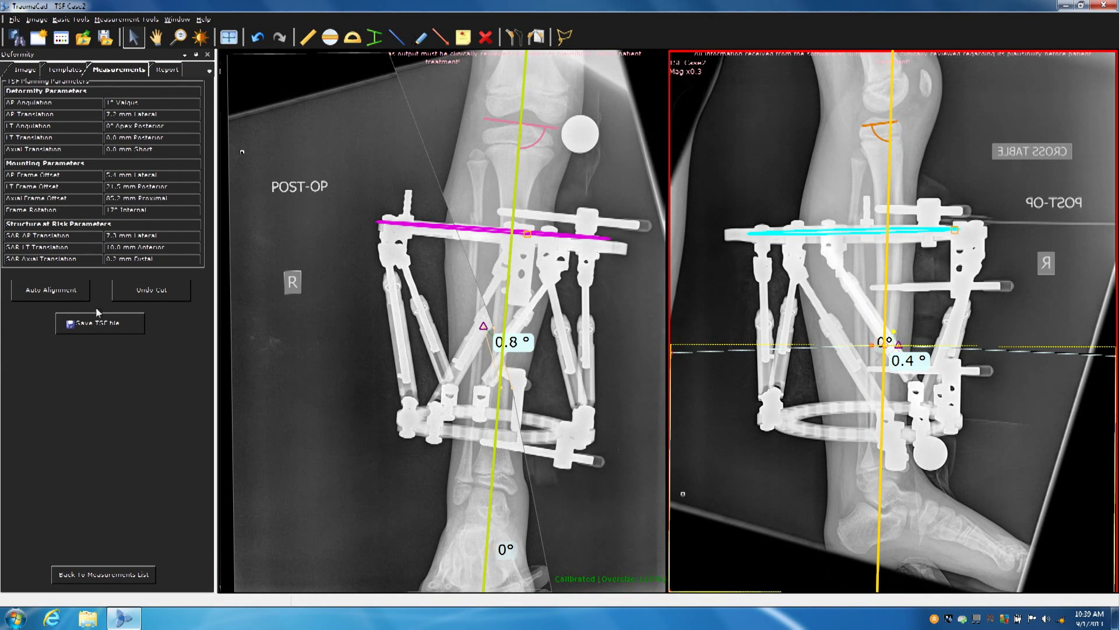
left_click(47, 291)
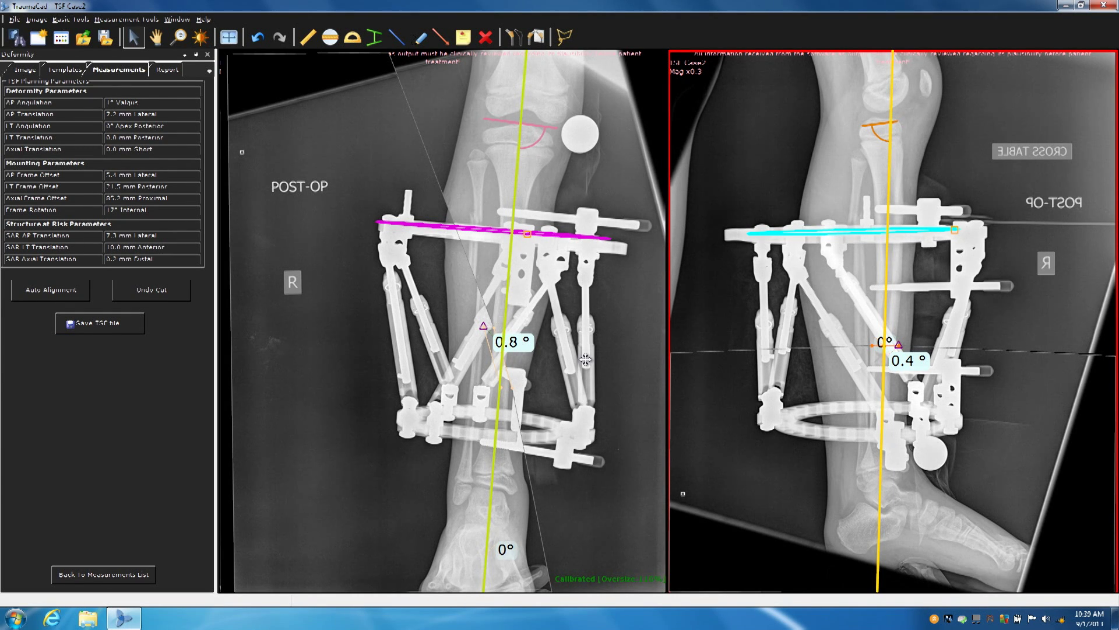
left_click(569, 376)
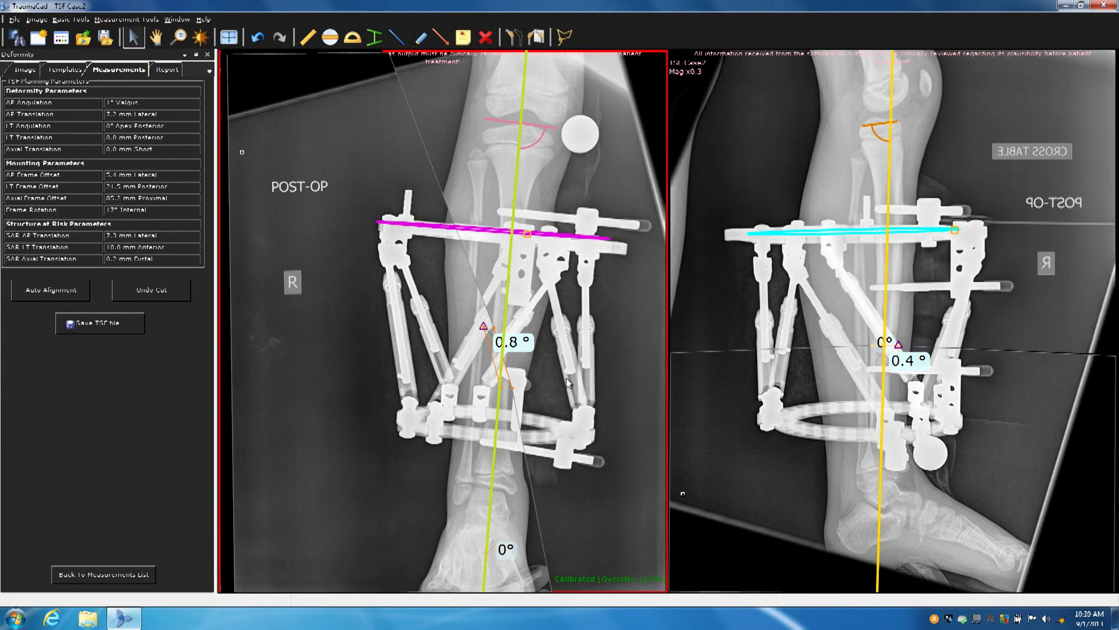